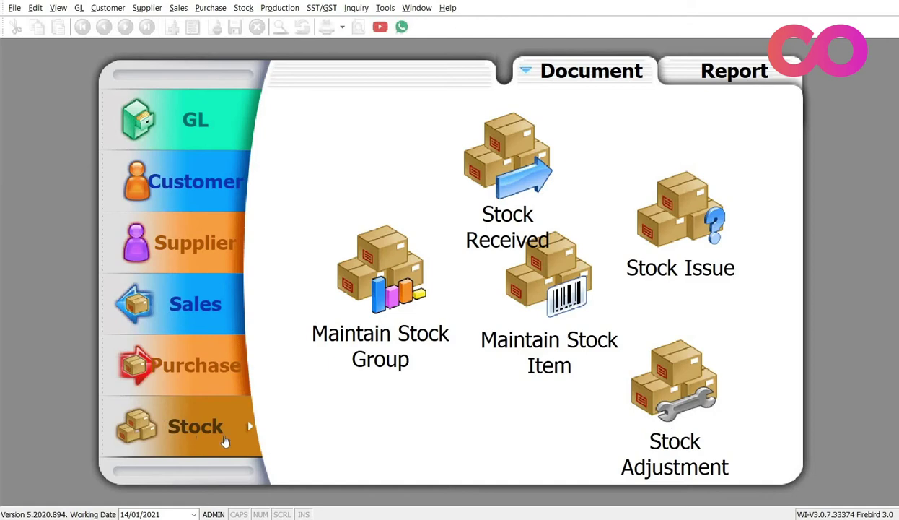
Create a new stock item with code S001 and the description "Stock with Serial Number".
{"action": "left_click", "coordinate": [531, 315]}
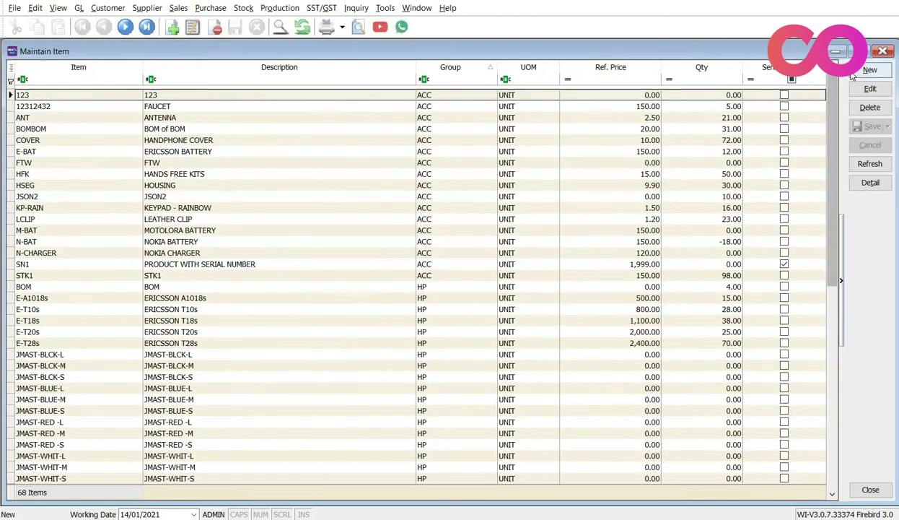
{"action": "left_click", "coordinate": [866, 70]}
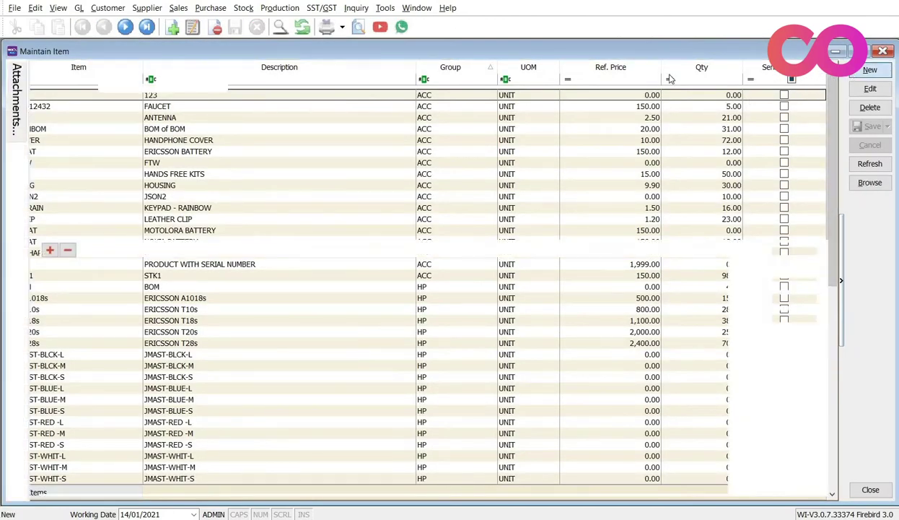
{"action": "type", "text": "S001"}
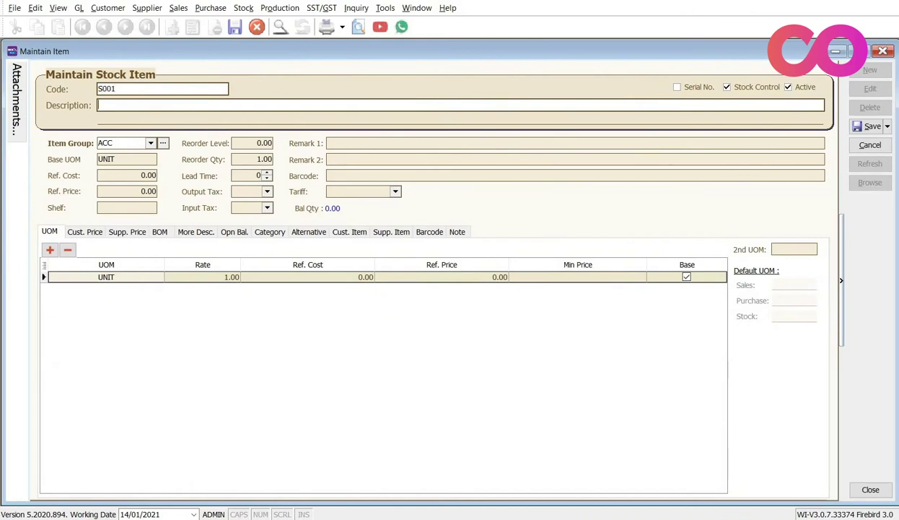
{"action": "type", "text": "Stock with Serial Nub"}
{"action": "type", "text": "ber"}
{"action": "key", "text": "Return"}
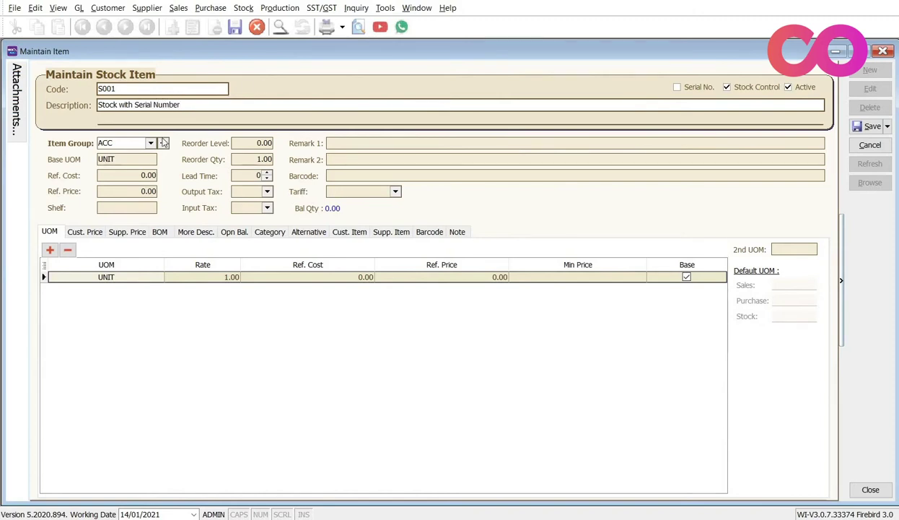
Set the item's reference cost to 1000 and its reference price to 1999.
{"action": "left_click", "coordinate": [131, 177]}
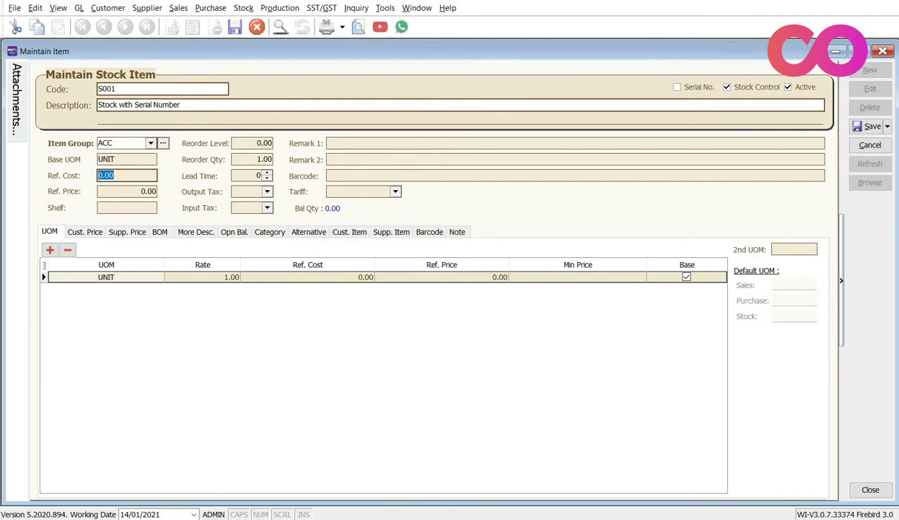
{"action": "type", "text": "1000"}
{"action": "key", "text": "Tab"}
{"action": "type", "text": "1"}
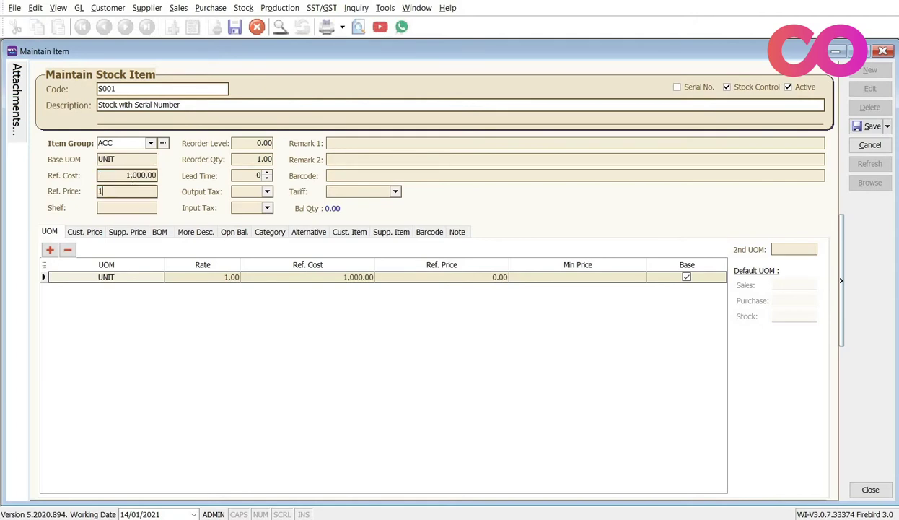
{"action": "type", "text": "999"}
{"action": "key", "text": "Tab"}
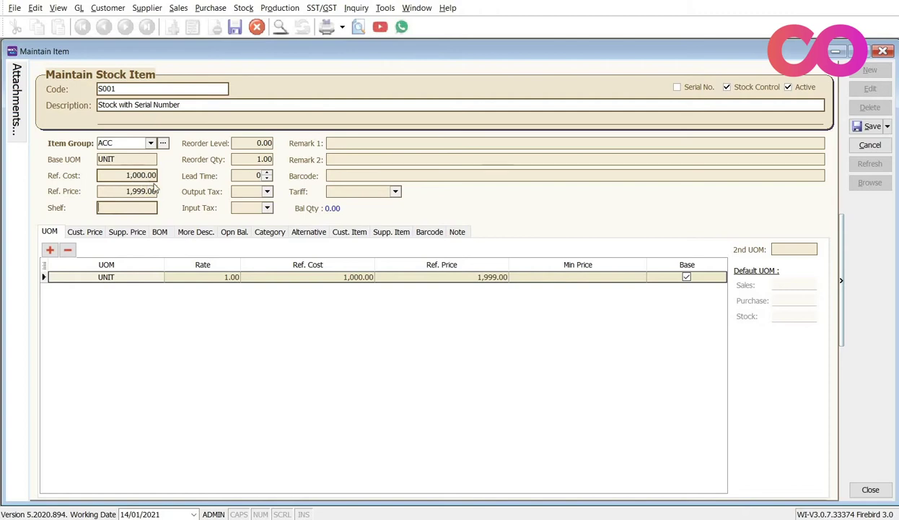
Enable serial number tracking for item S001, then save the item and close its record.
{"action": "left_click", "coordinate": [677, 87]}
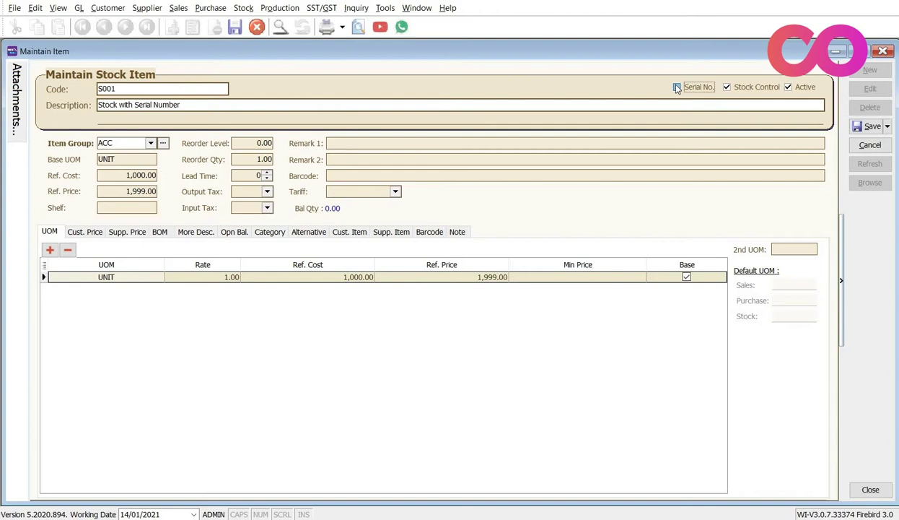
{"action": "left_click", "coordinate": [857, 132]}
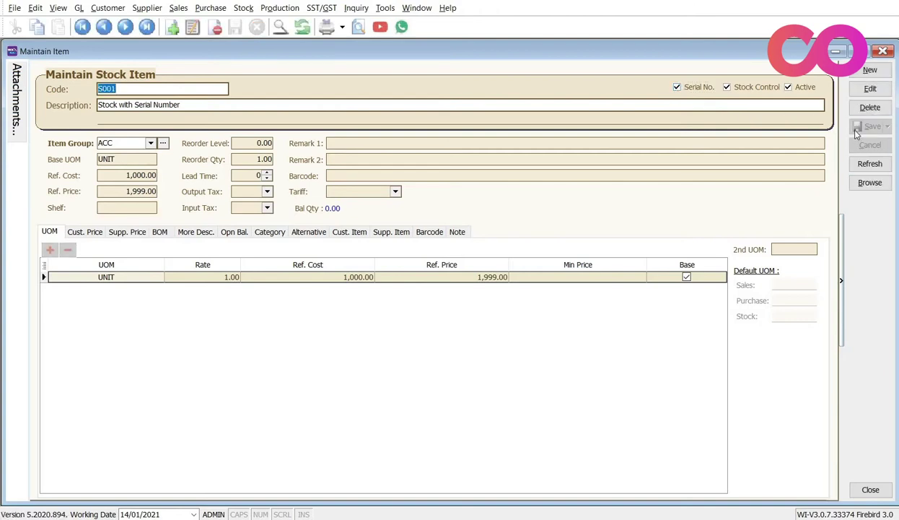
{"action": "left_click", "coordinate": [884, 52]}
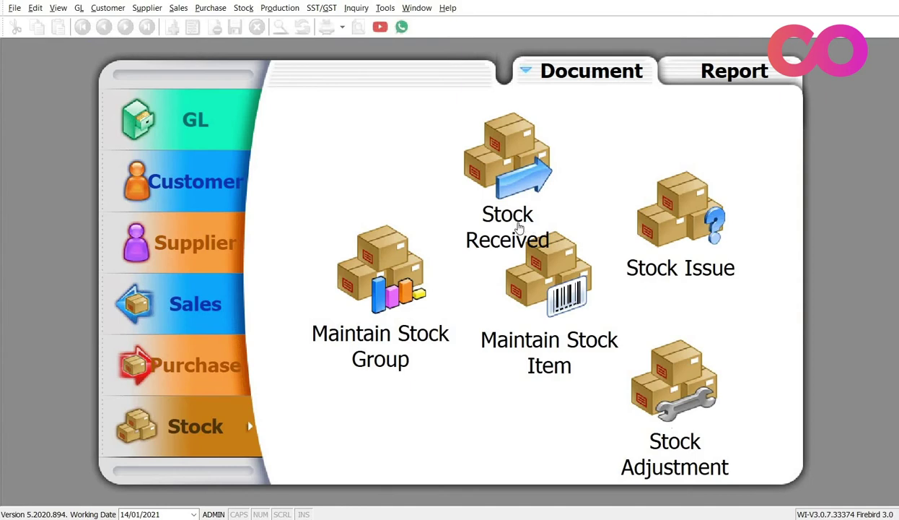
Start a new purchase invoice for the supplier ERICSON SUPPLIER BHD.
{"action": "left_click", "coordinate": [213, 362]}
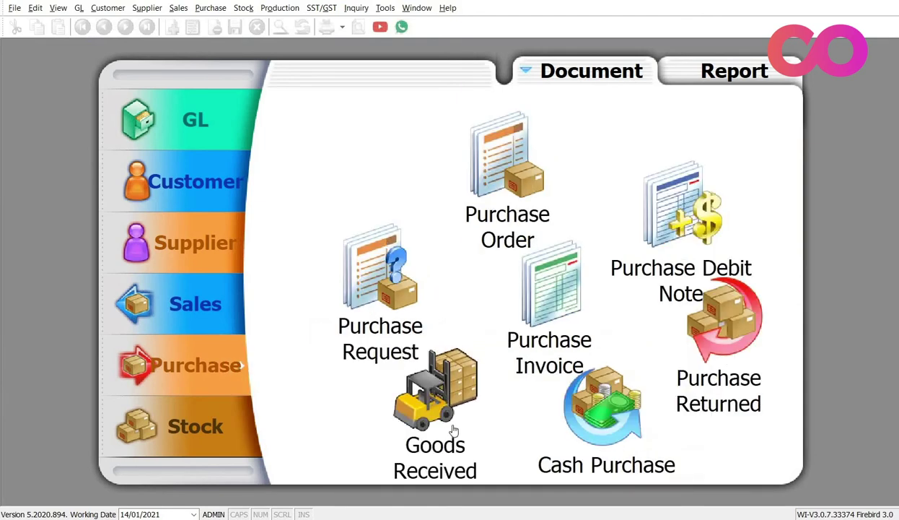
{"action": "left_click", "coordinate": [557, 291]}
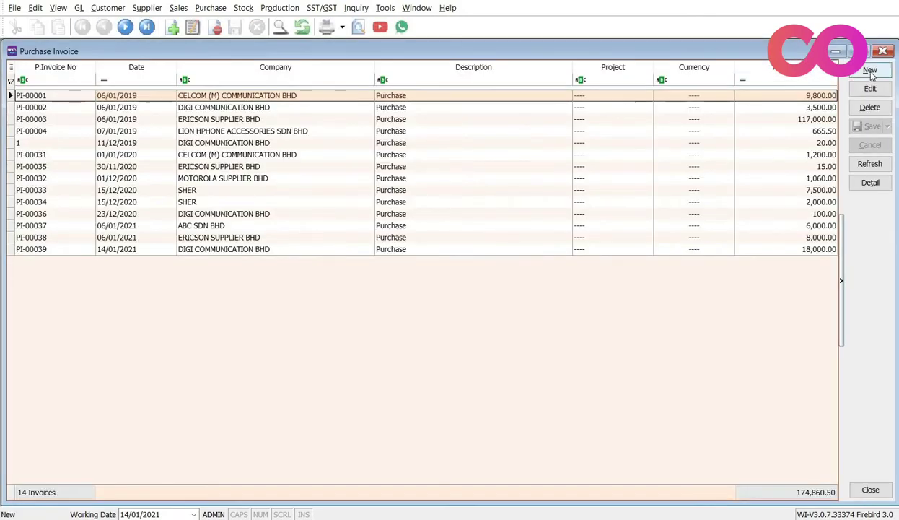
{"action": "left_click", "coordinate": [870, 70]}
{"action": "left_click", "coordinate": [131, 87]}
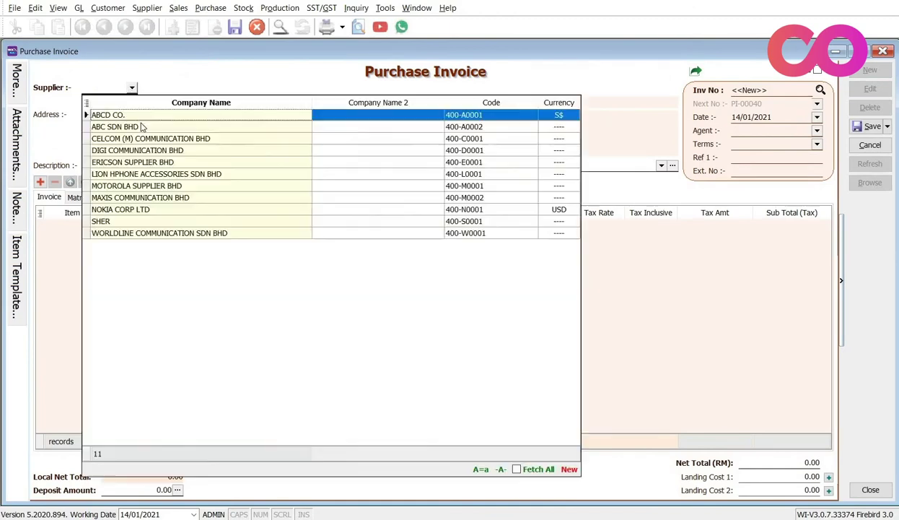
{"action": "left_click", "coordinate": [166, 164]}
Add an invoice line for item S001, Stock with Serial Number.
{"action": "left_click", "coordinate": [39, 181]}
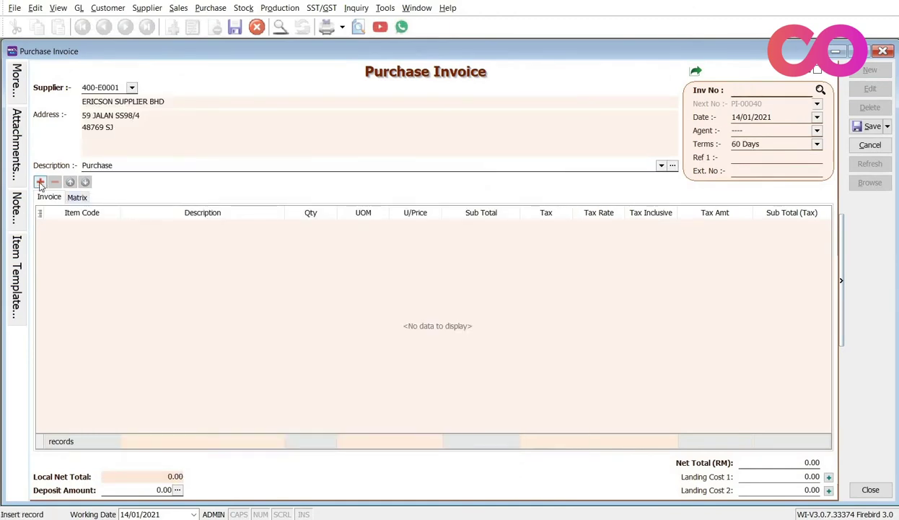
{"action": "left_click", "coordinate": [114, 226]}
{"action": "left_click", "coordinate": [113, 226]}
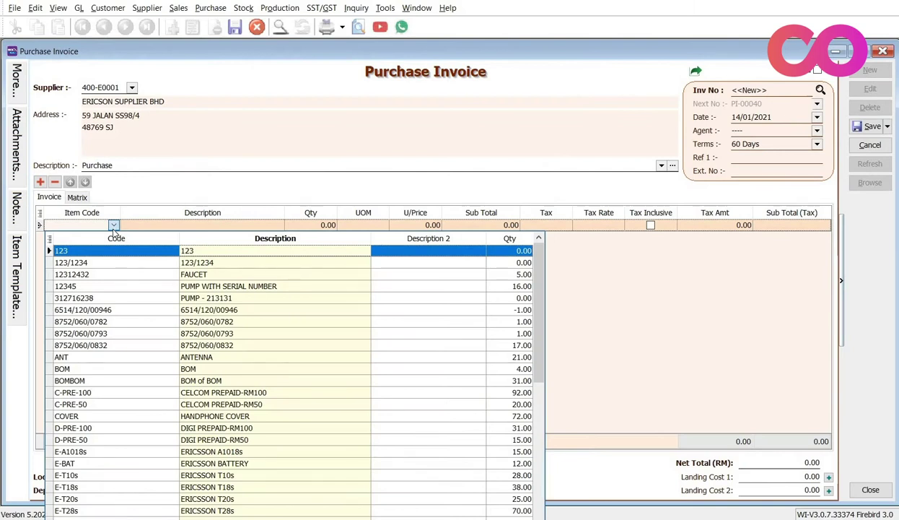
{"action": "type", "text": "sto"}
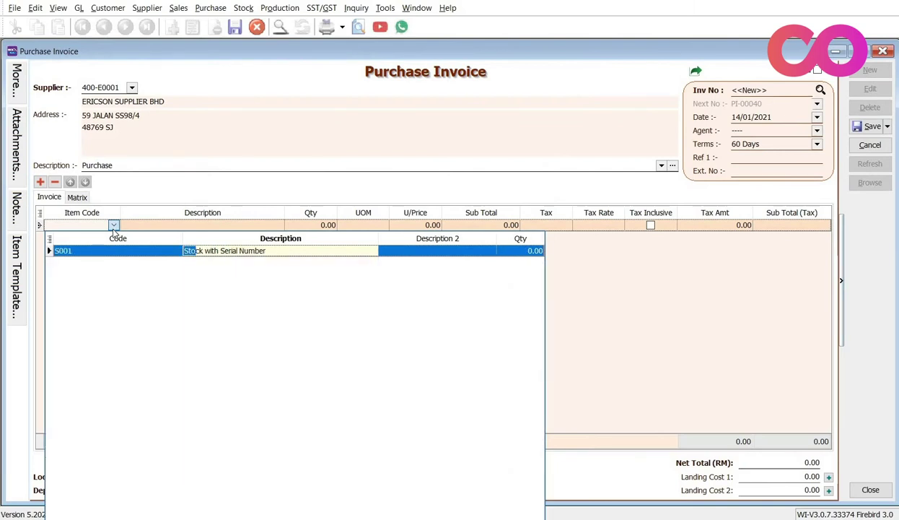
{"action": "key", "text": "Return"}
{"action": "key", "text": "Tab"}
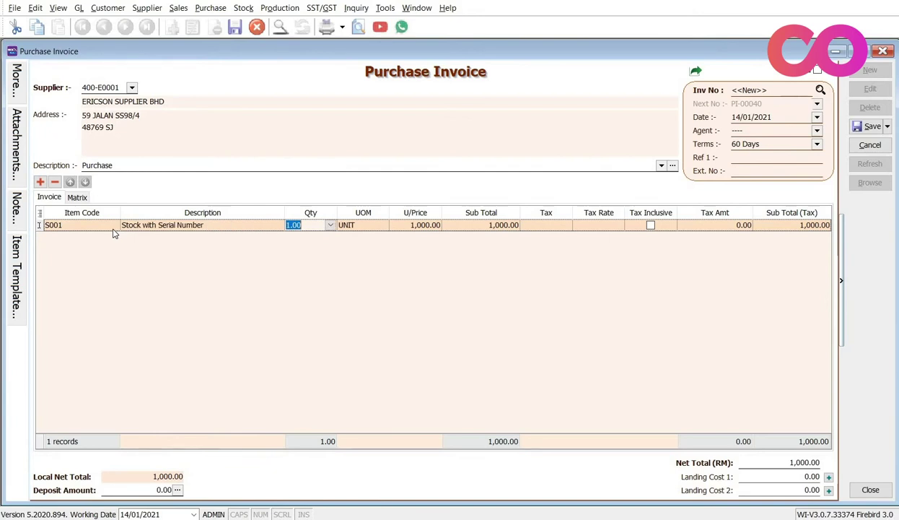
Enter the serial numbers SN01 and SN02 manually for the S001 invoice line.
{"action": "left_click", "coordinate": [330, 226]}
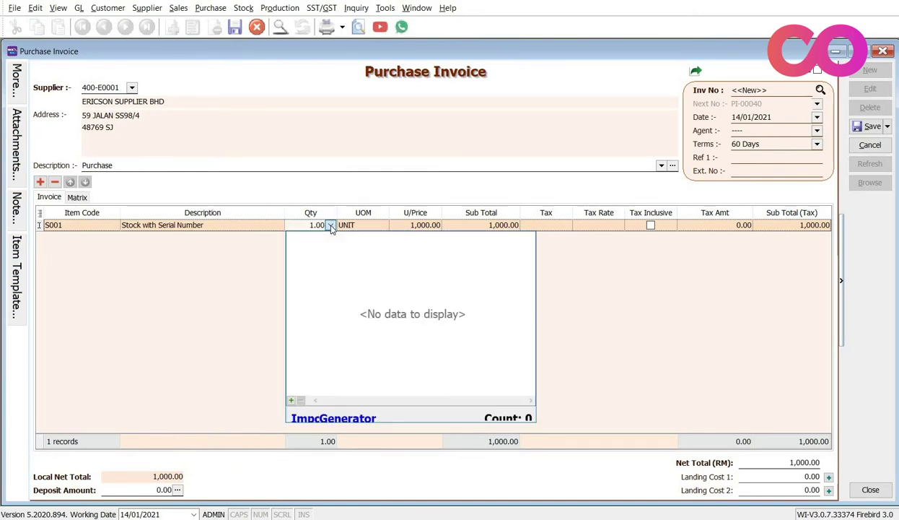
{"action": "left_click", "coordinate": [291, 401]}
{"action": "type", "text": "SN01"}
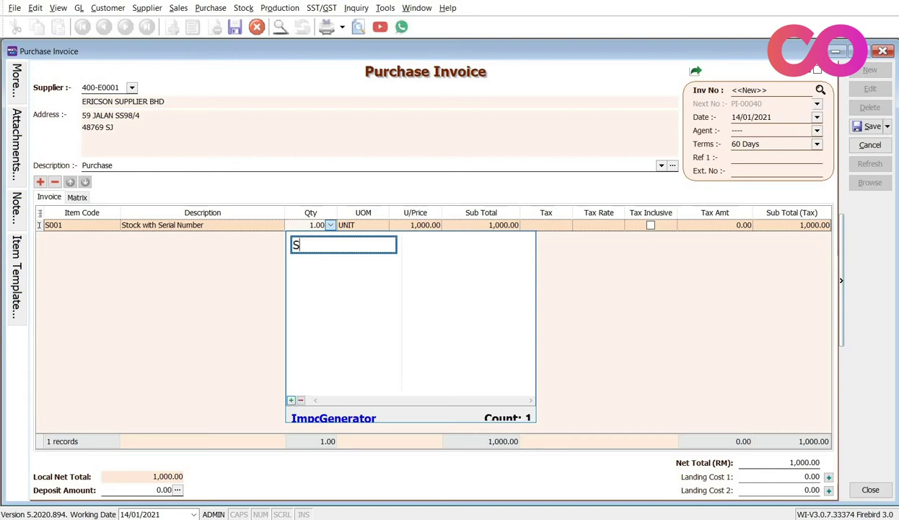
{"action": "left_click", "coordinate": [291, 400]}
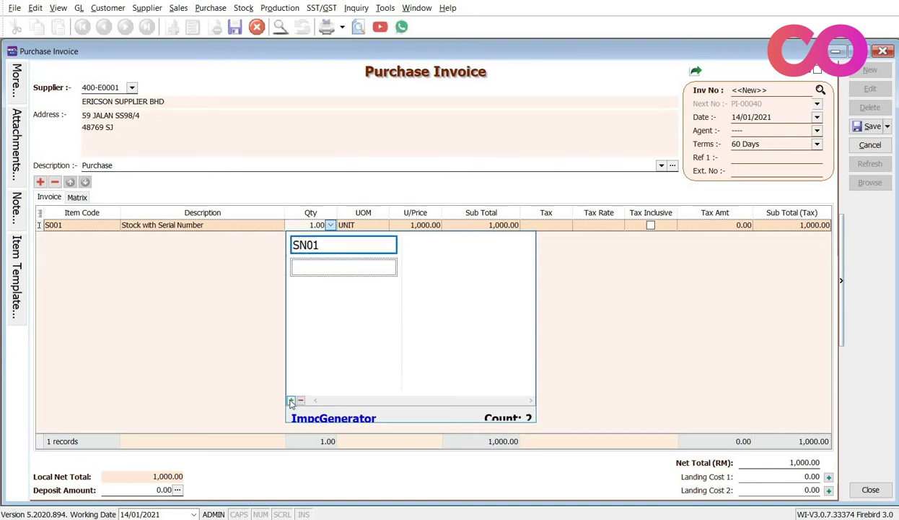
{"action": "type", "text": "SN02"}
{"action": "left_click", "coordinate": [626, 312]}
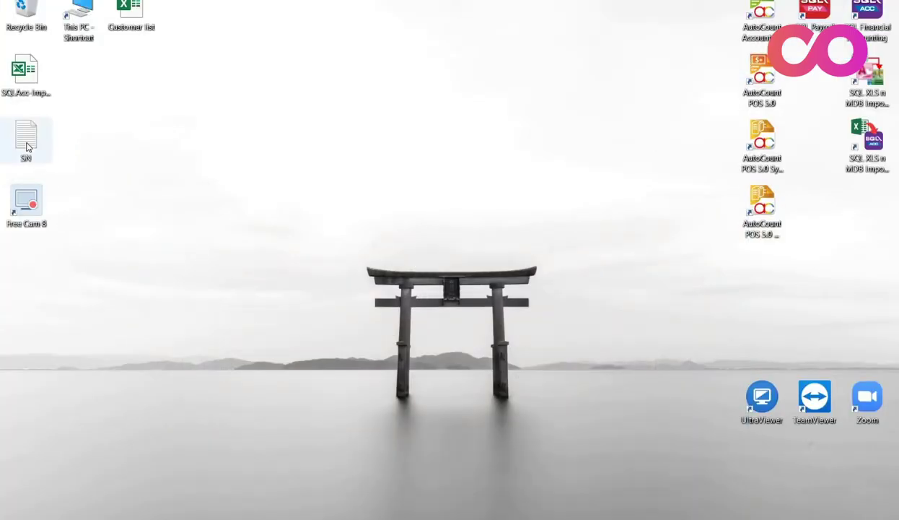
Review the serial numbers listed in the SN text file on the desktop, then return to the purchase invoice.
{"action": "left_click_drag", "start_coordinate": [26, 141], "coordinate": [252, 167]}
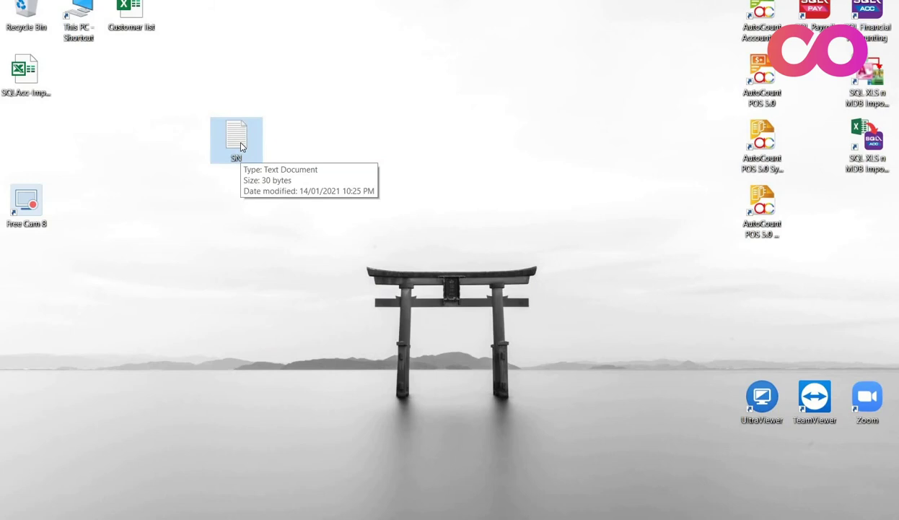
{"action": "double_click", "coordinate": [241, 146]}
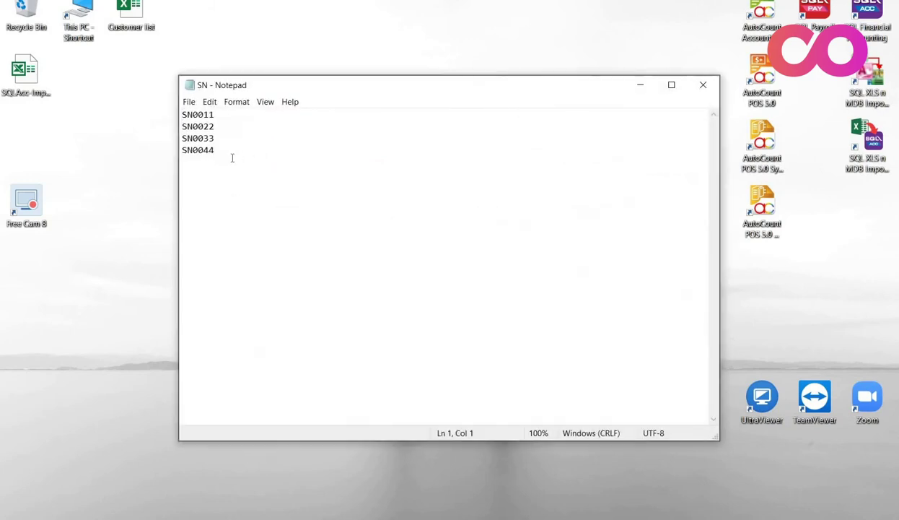
{"action": "left_click_drag", "start_coordinate": [226, 154], "coordinate": [177, 109]}
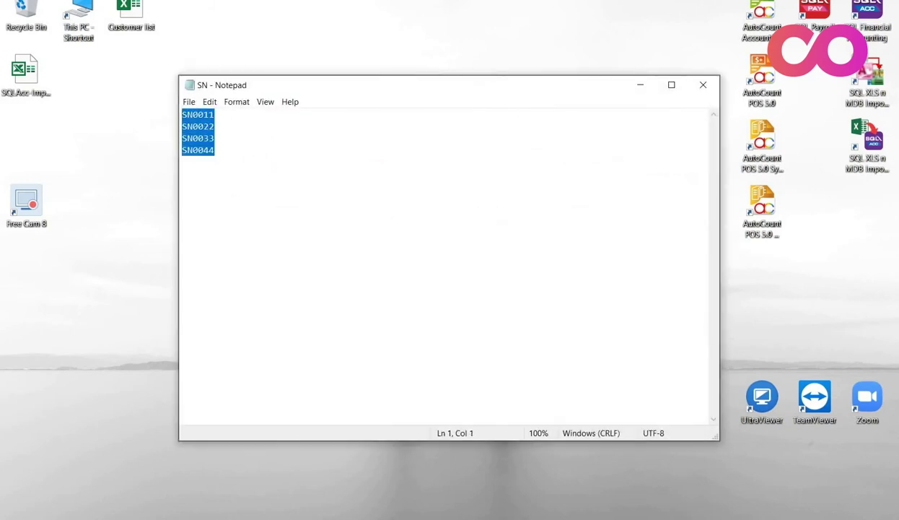
{"action": "left_click", "coordinate": [703, 84]}
{"action": "key", "text": "alt+Tab"}
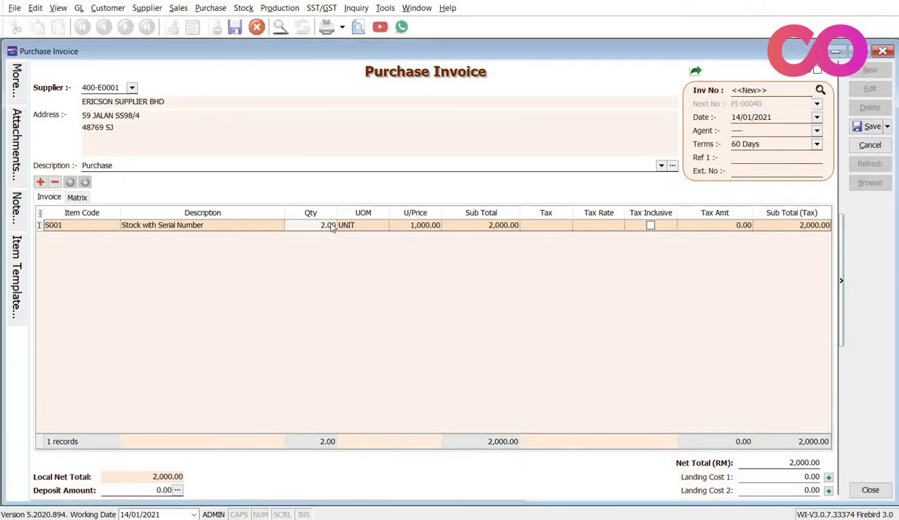
Import the serial numbers from the SN text file on the desktop into the S001 invoice line.
{"action": "left_click", "coordinate": [332, 227]}
{"action": "left_click", "coordinate": [330, 226]}
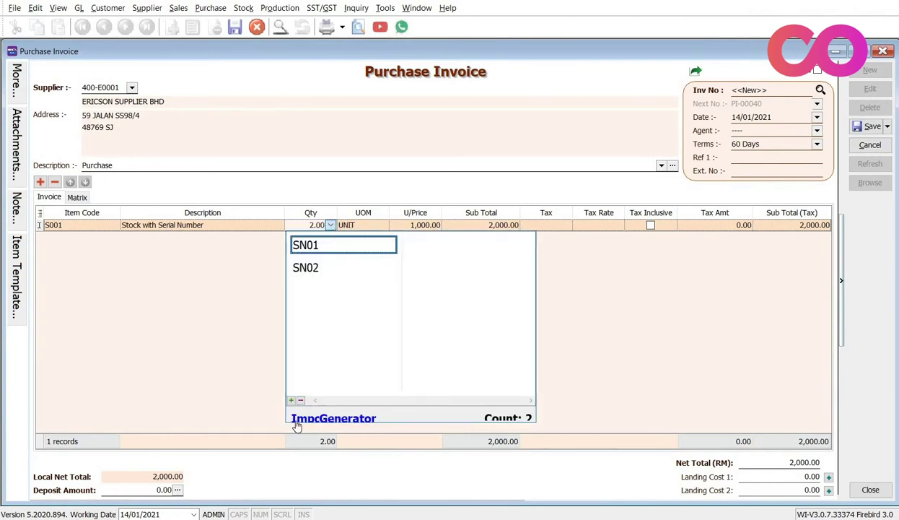
{"action": "left_click", "coordinate": [296, 425]}
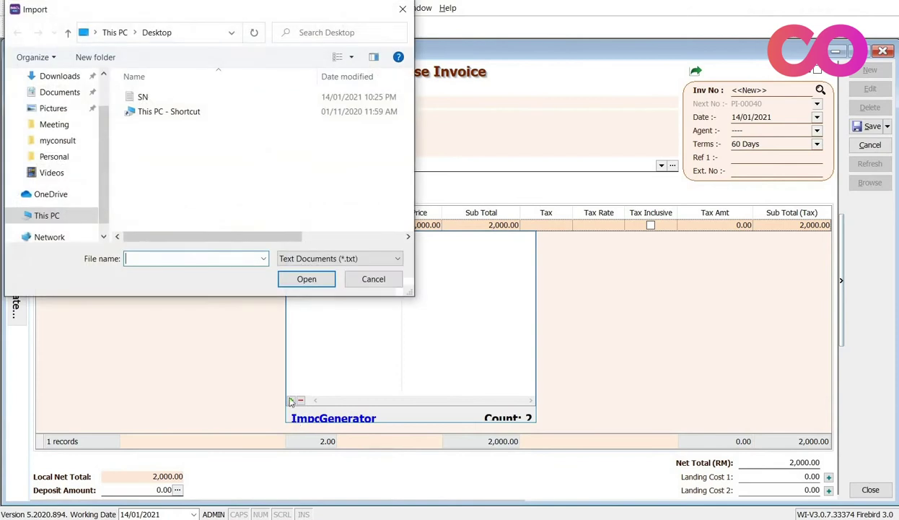
{"action": "left_click", "coordinate": [143, 100]}
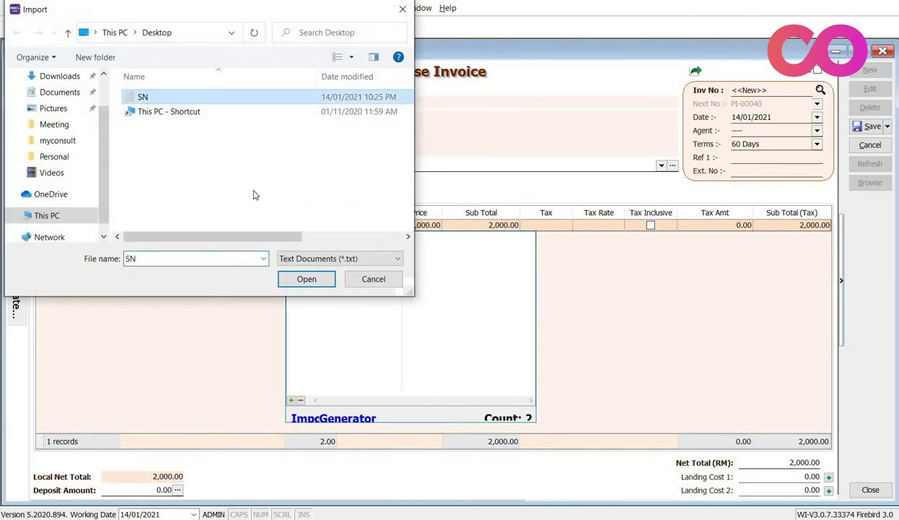
{"action": "left_click", "coordinate": [301, 281]}
{"action": "left_click", "coordinate": [510, 282]}
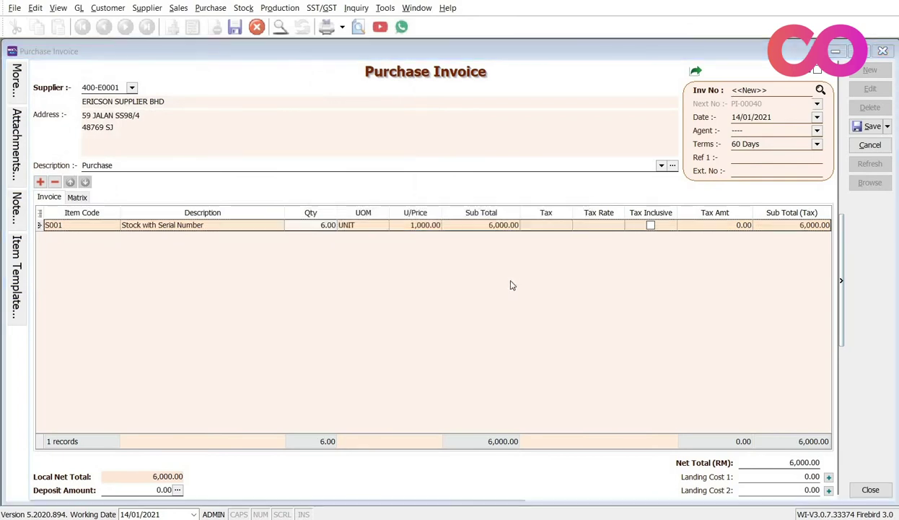
{"action": "left_click", "coordinate": [517, 279]}
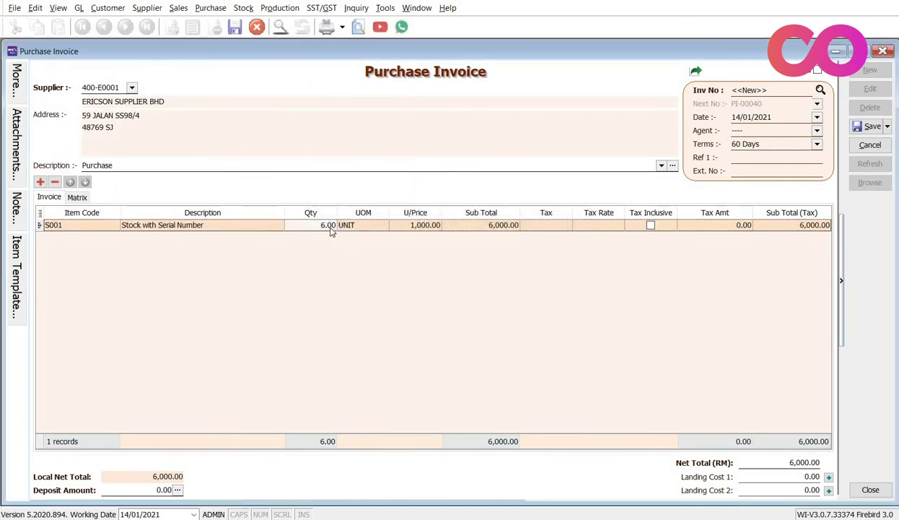
Generate four more serial numbers for the S001 line using format SN%.5d, starting from 91.
{"action": "left_click", "coordinate": [329, 226]}
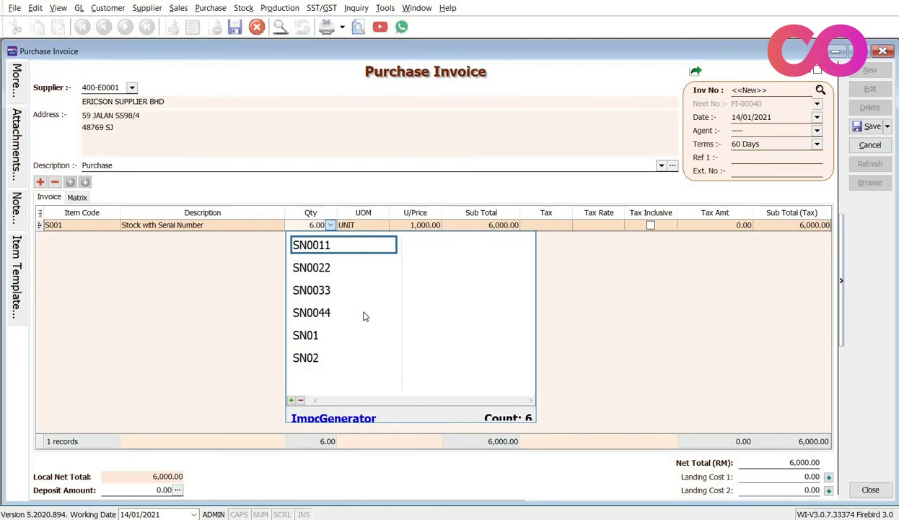
{"action": "left_click", "coordinate": [364, 419]}
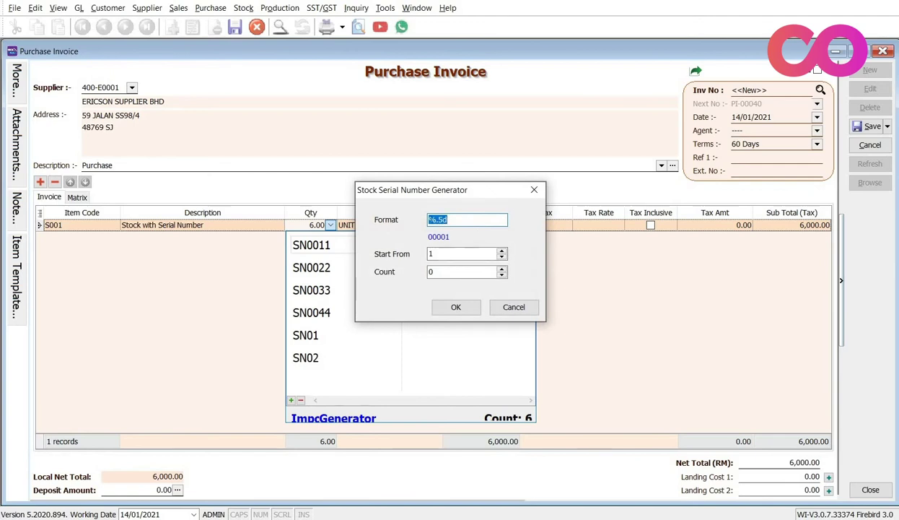
{"action": "key", "text": "BackSpace"}
{"action": "type", "text": "SN%.5d"}
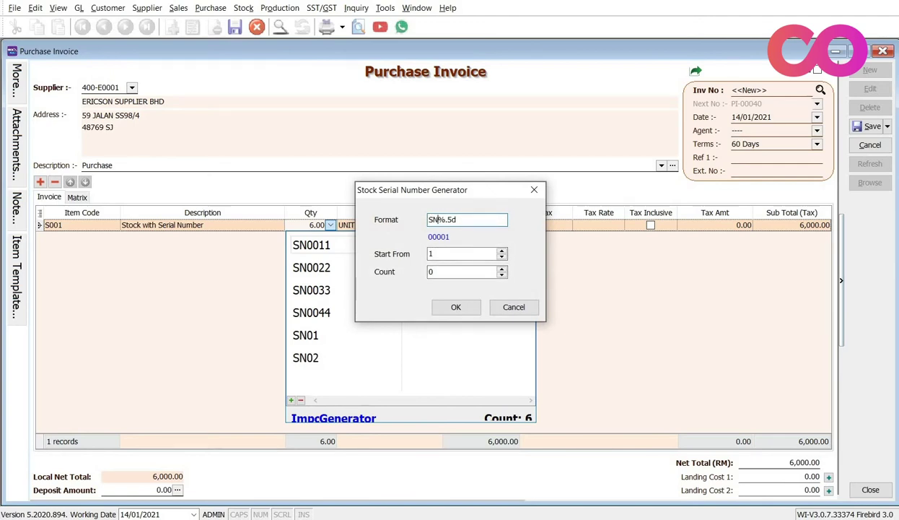
{"action": "left_click", "coordinate": [463, 257]}
{"action": "type", "text": "91"}
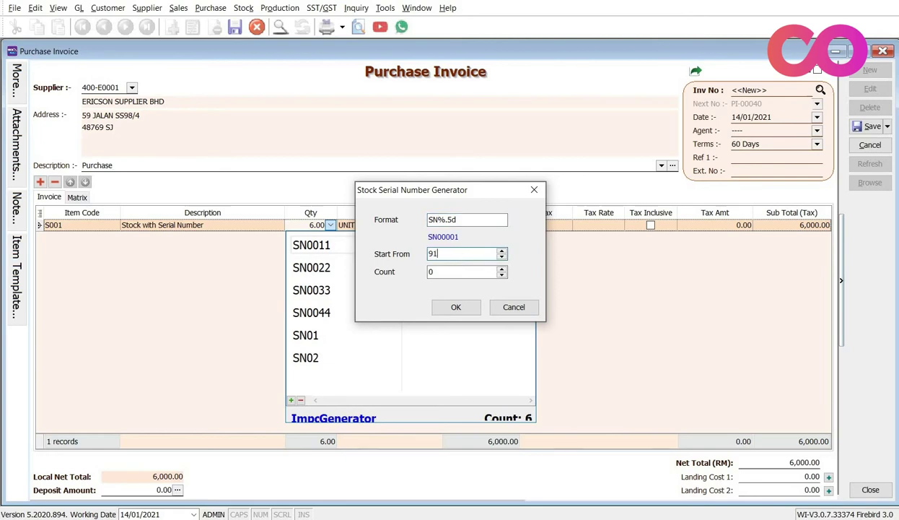
{"action": "key", "text": "Tab"}
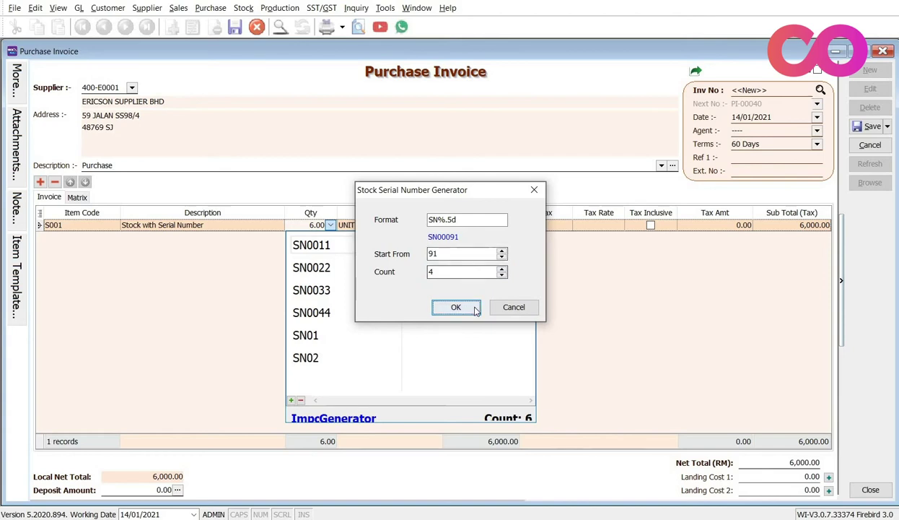
{"action": "left_click", "coordinate": [456, 308]}
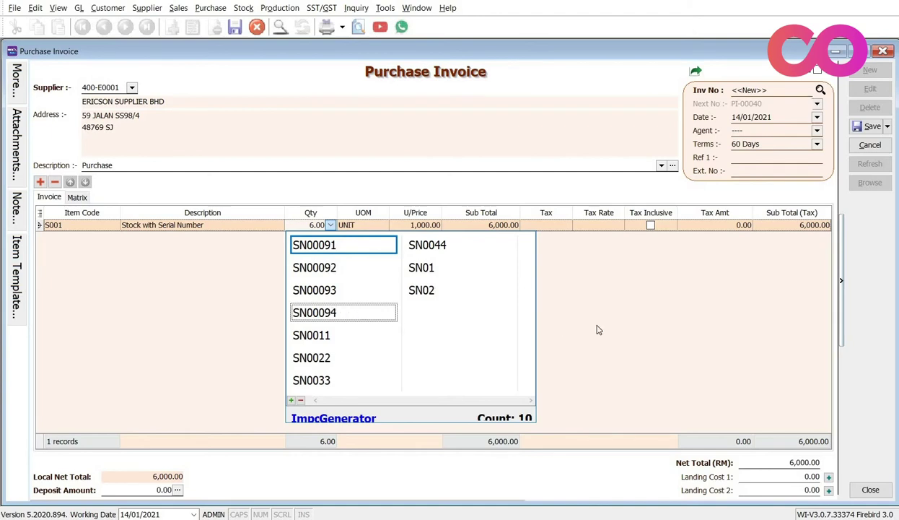
Apply the serial numbers to the S001 line, then save and close the purchase invoice.
{"action": "left_click", "coordinate": [582, 319]}
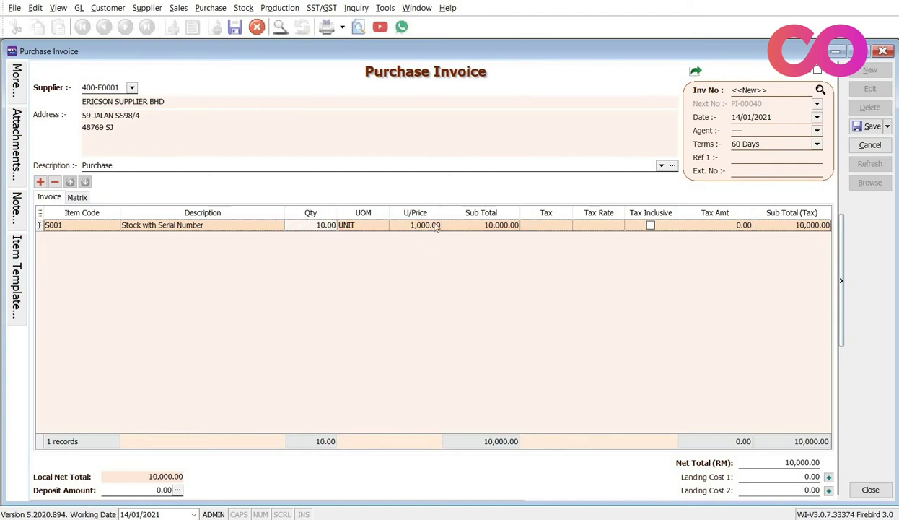
{"action": "left_click", "coordinate": [861, 128]}
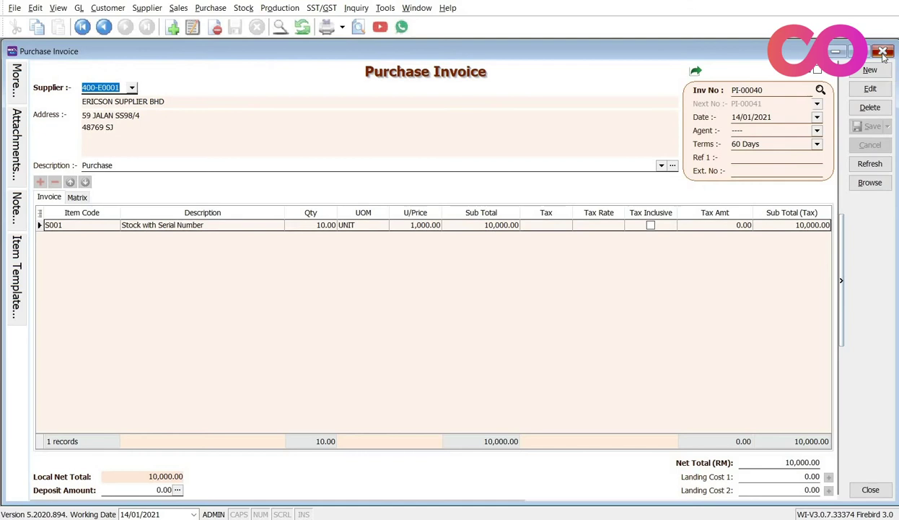
{"action": "left_click", "coordinate": [882, 52]}
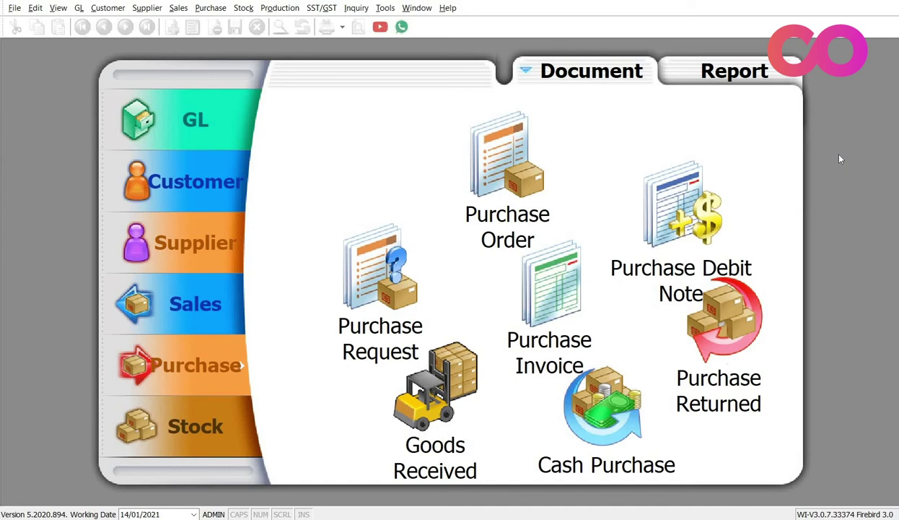
Create a new sales invoice for the customer KITTY SECURITY SDN BHD.
{"action": "left_click", "coordinate": [202, 309]}
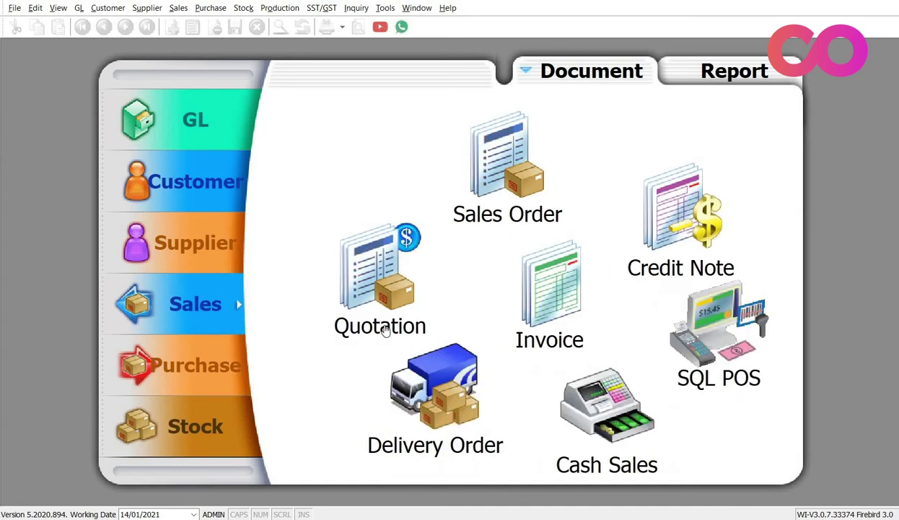
{"action": "left_click", "coordinate": [554, 302]}
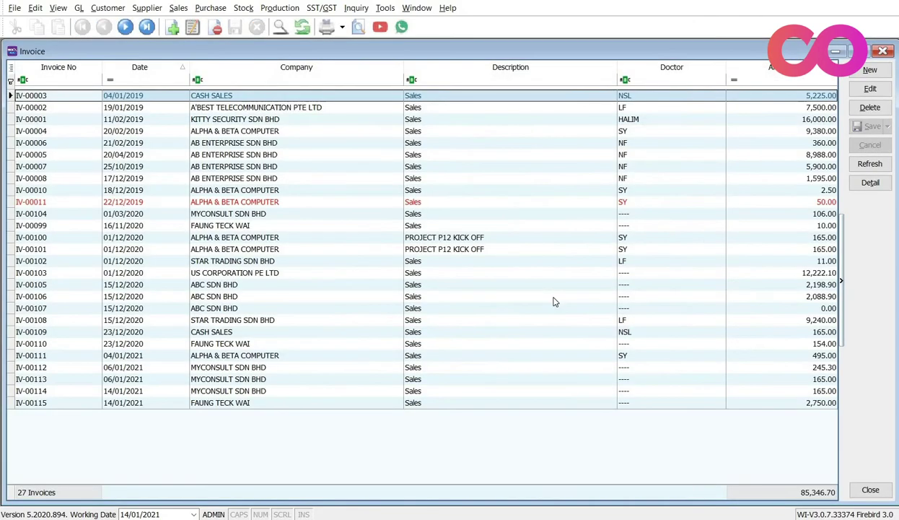
{"action": "left_click", "coordinate": [870, 70]}
{"action": "left_click", "coordinate": [136, 88]}
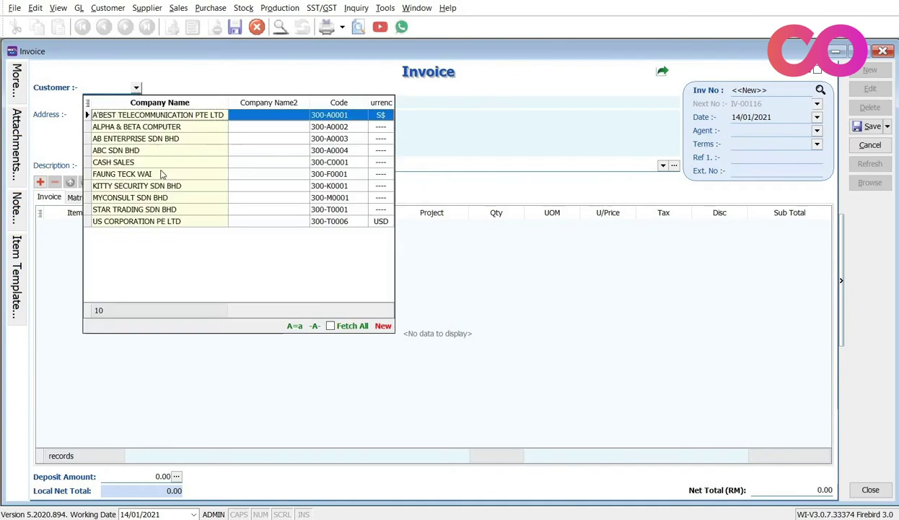
{"action": "left_click", "coordinate": [161, 187]}
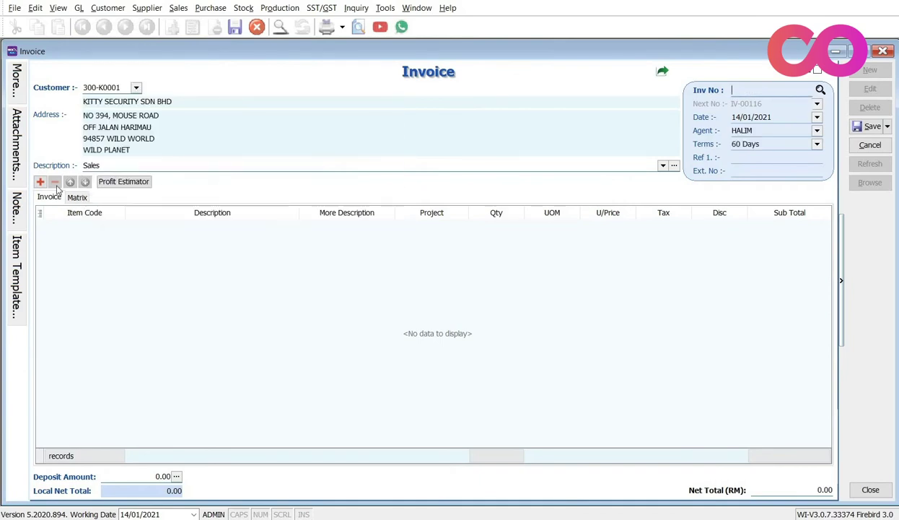
Add a sales invoice line for item S001, Stock with Serial Number.
{"action": "left_click", "coordinate": [40, 181]}
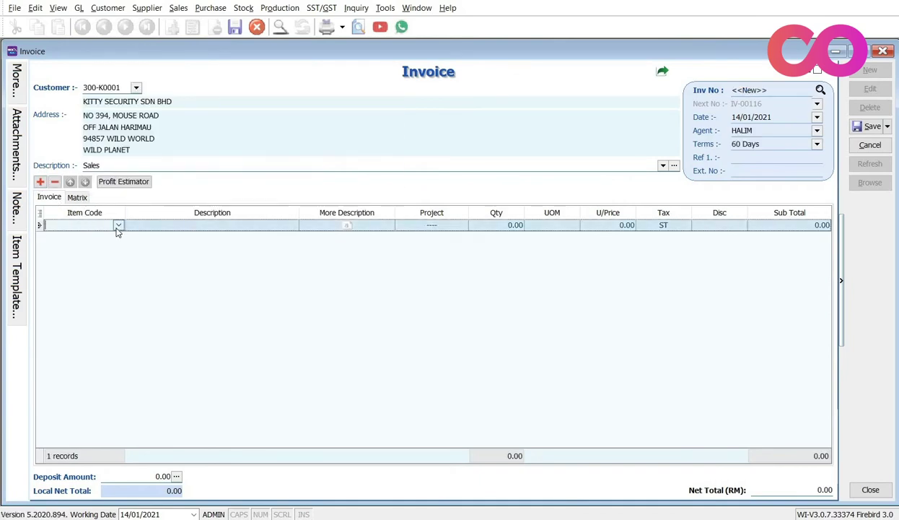
{"action": "left_click", "coordinate": [117, 225]}
{"action": "type", "text": "stock"}
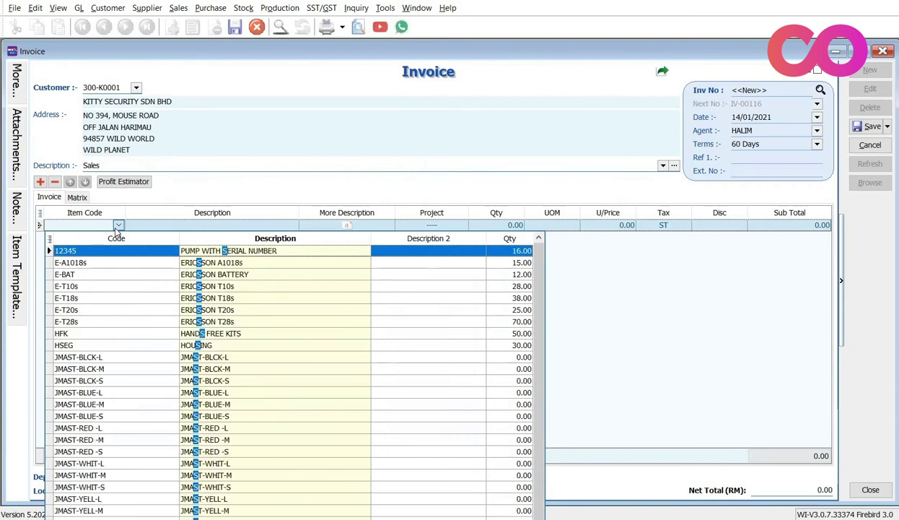
{"action": "key", "text": "Return"}
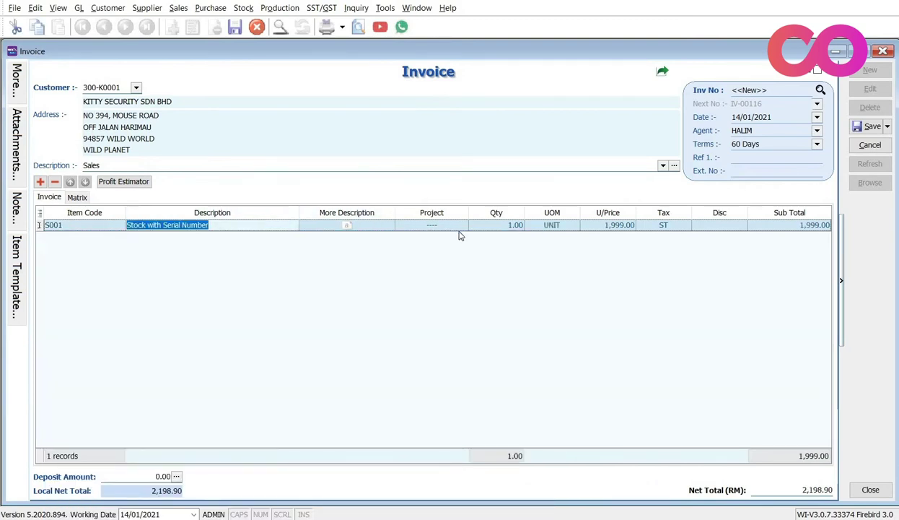
Review the serial numbers available for the sales invoice's S001 line without adding any.
{"action": "left_click", "coordinate": [516, 226]}
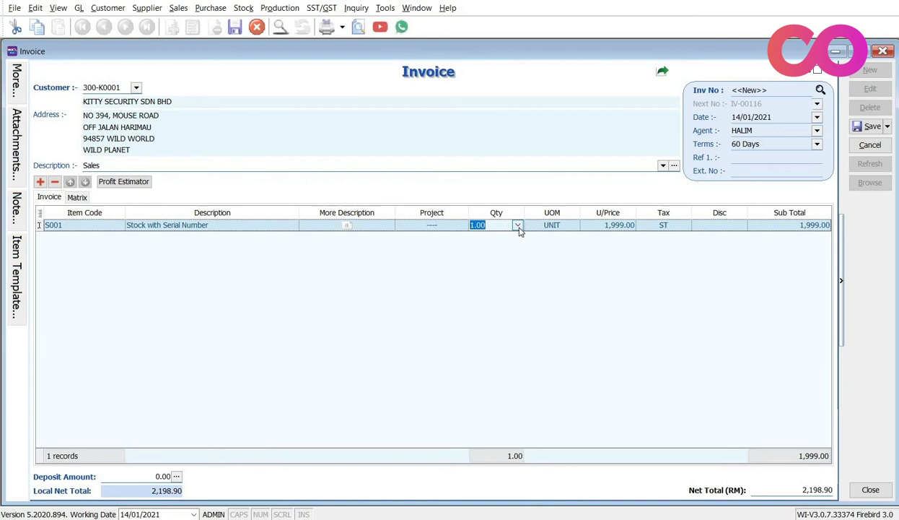
{"action": "left_click", "coordinate": [518, 226]}
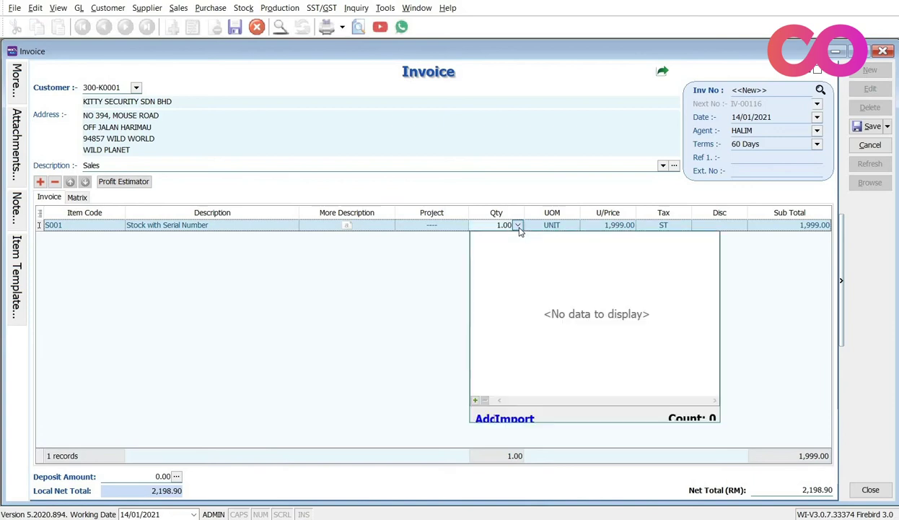
{"action": "left_click", "coordinate": [476, 401]}
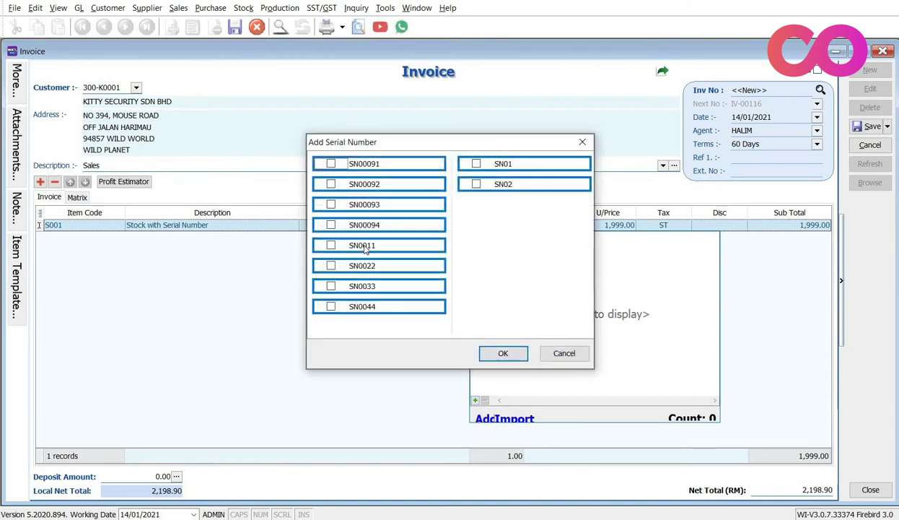
{"action": "left_click", "coordinate": [564, 353]}
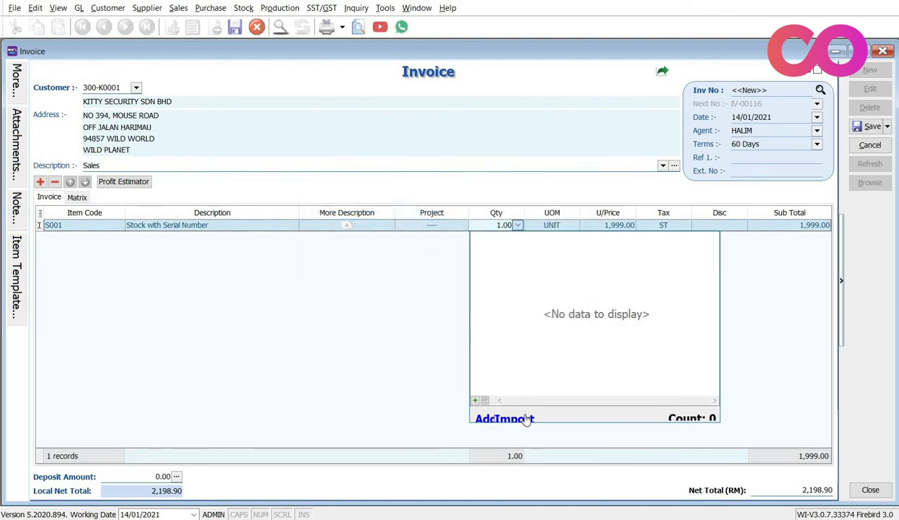
Import the serial numbers from the desktop file SN.txt into the sales invoice's S001 line.
{"action": "left_click", "coordinate": [527, 420]}
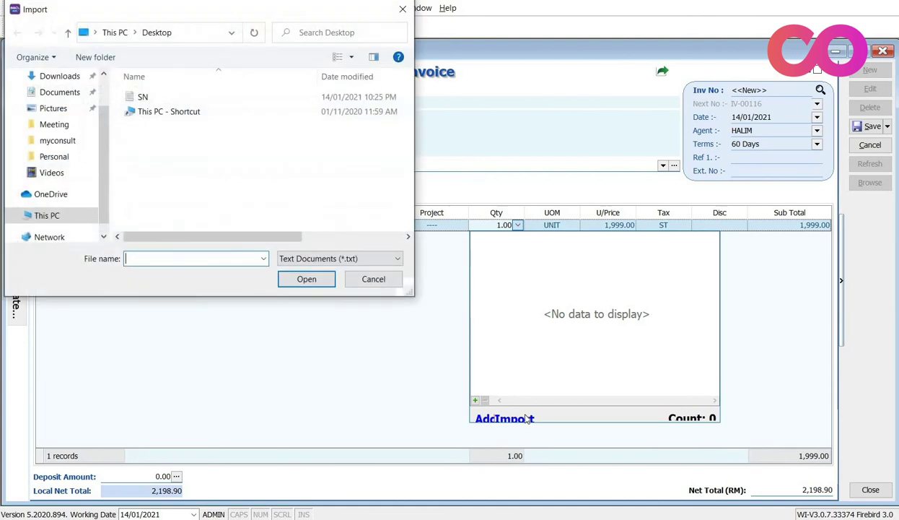
{"action": "left_click", "coordinate": [153, 96]}
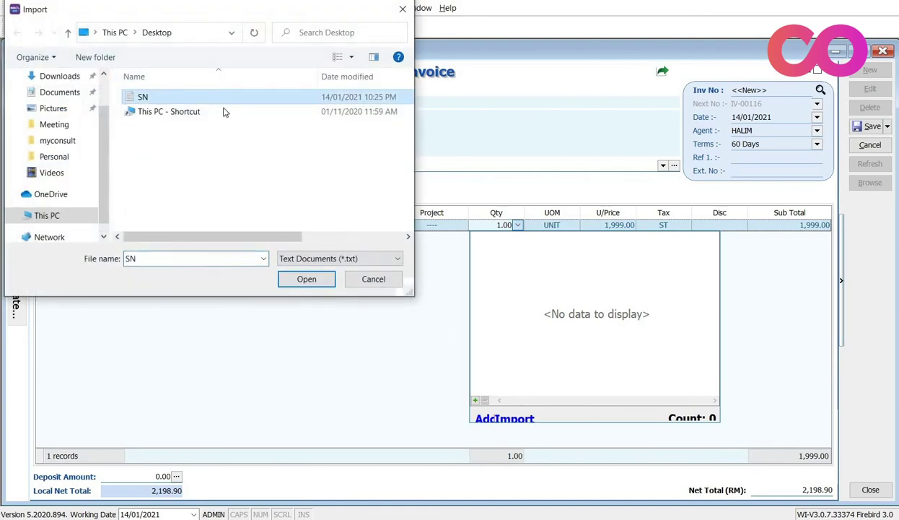
{"action": "left_click", "coordinate": [307, 280]}
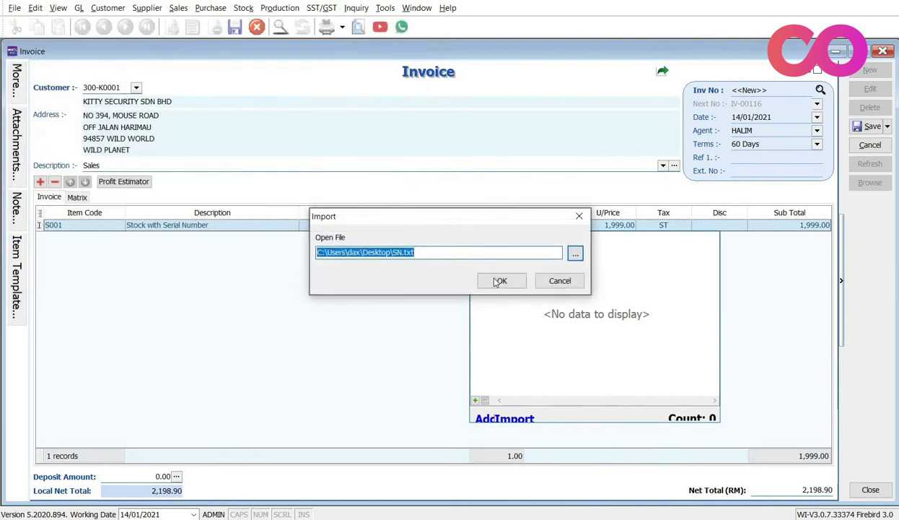
{"action": "left_click", "coordinate": [500, 279]}
{"action": "left_click", "coordinate": [538, 276]}
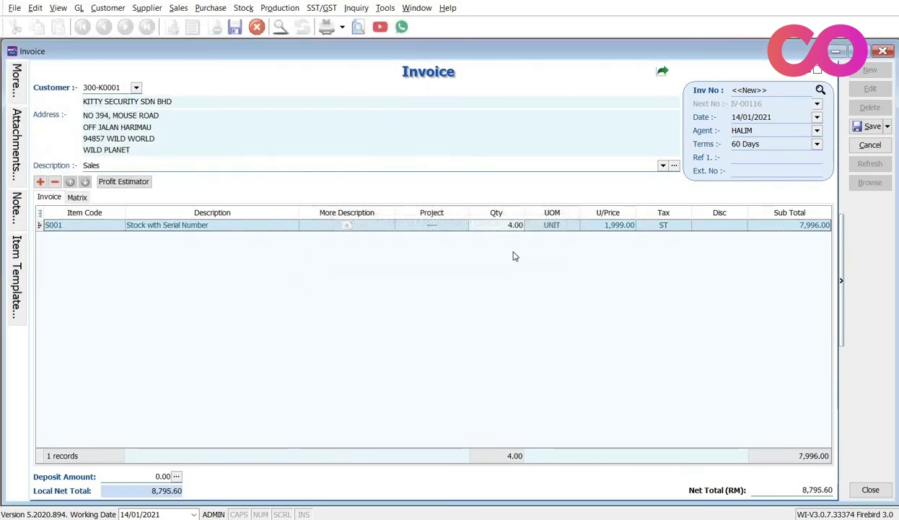
Check the serial numbers imported into the S001 line, then save the sales invoice.
{"action": "left_click", "coordinate": [519, 225]}
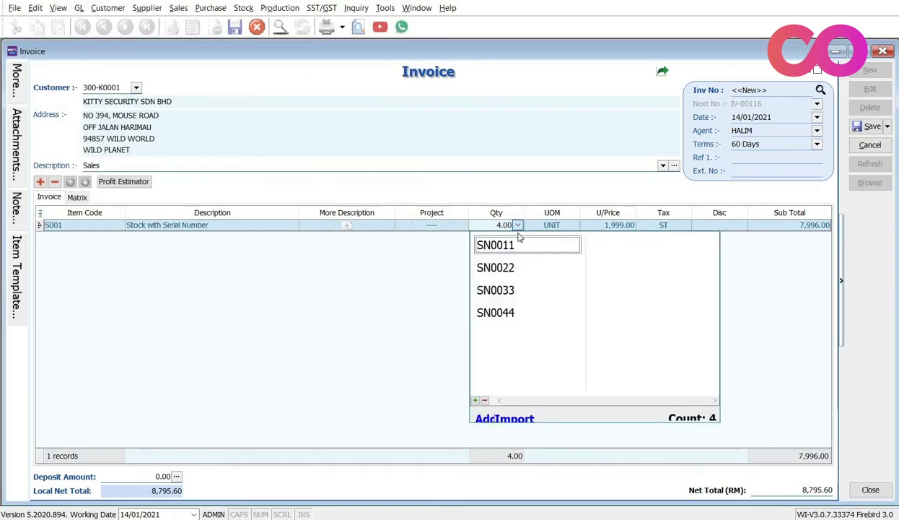
{"action": "left_click", "coordinate": [373, 287]}
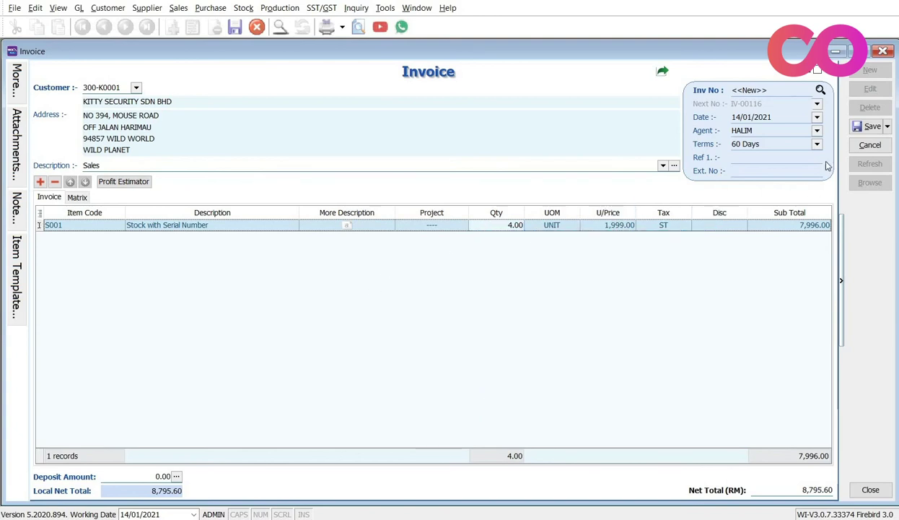
{"action": "left_click", "coordinate": [866, 127]}
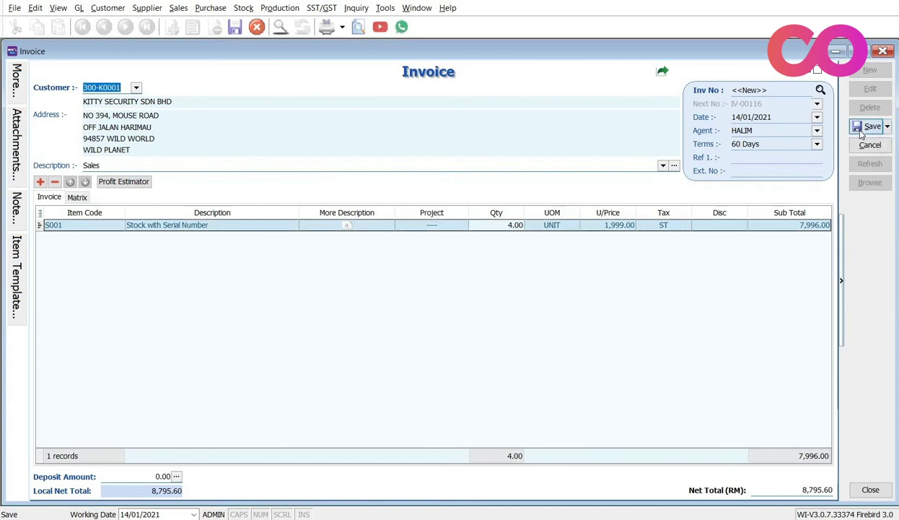
Preview the saved invoice with the Sales Invoice 1 report, check its printed serial numbers, then close the preview and the invoice.
{"action": "left_click", "coordinate": [358, 28]}
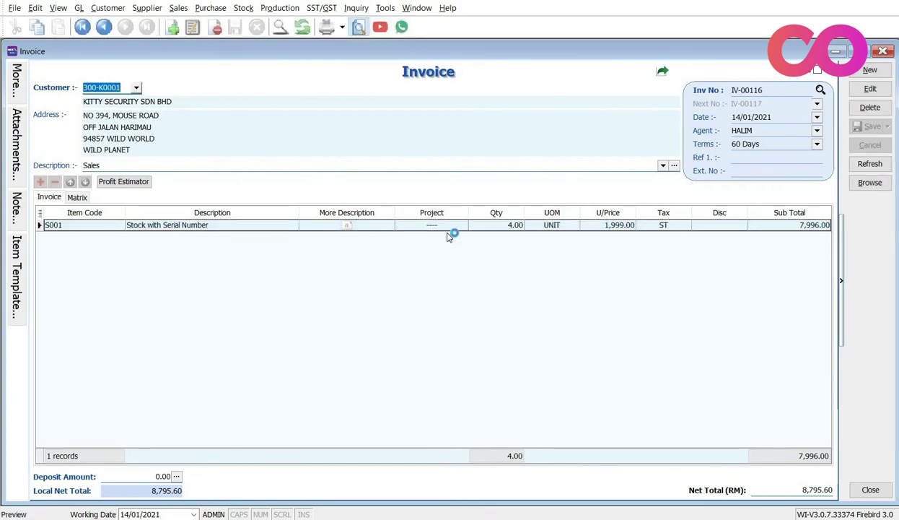
{"action": "left_click", "coordinate": [503, 333]}
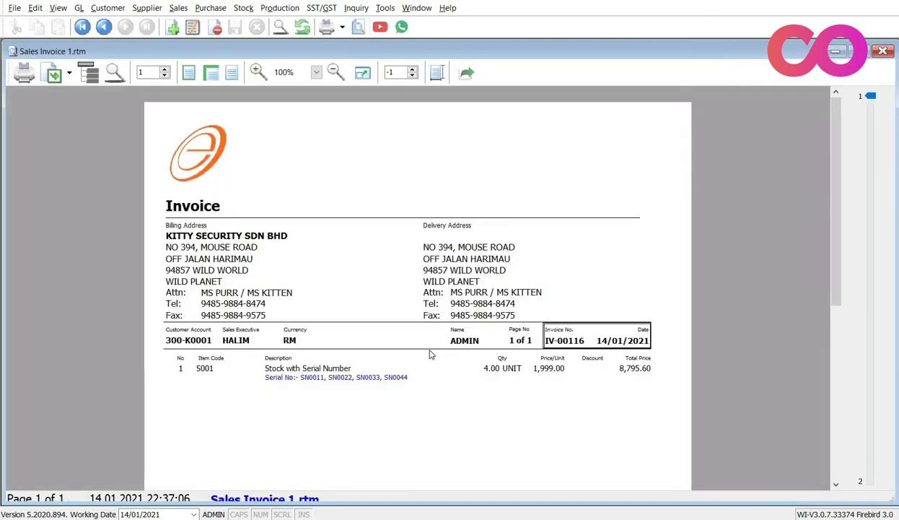
{"action": "scroll", "coordinate": [404, 339], "scroll_direction": "down", "scroll_amount": 1}
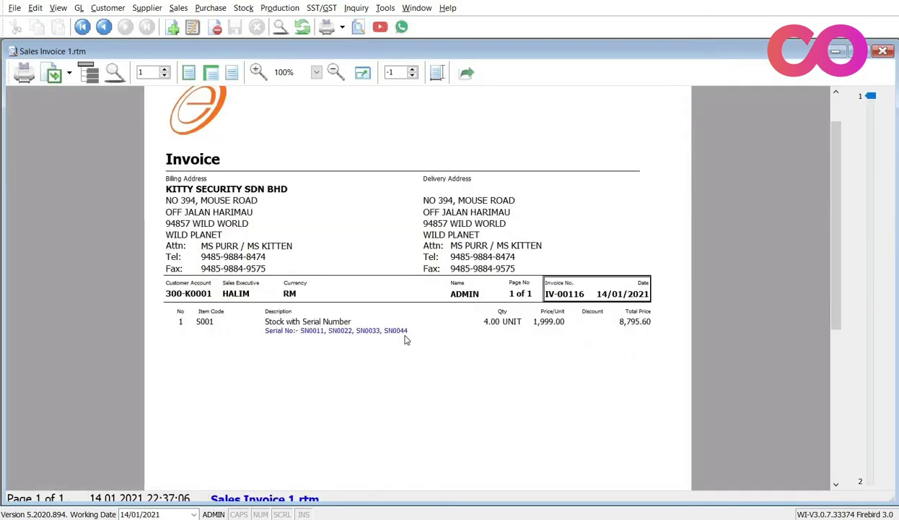
{"action": "left_click", "coordinate": [882, 51]}
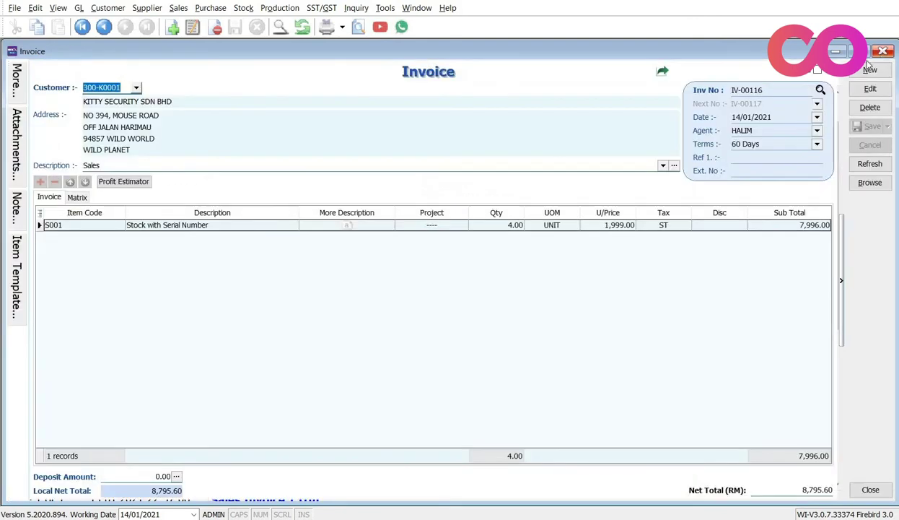
{"action": "left_click", "coordinate": [881, 52]}
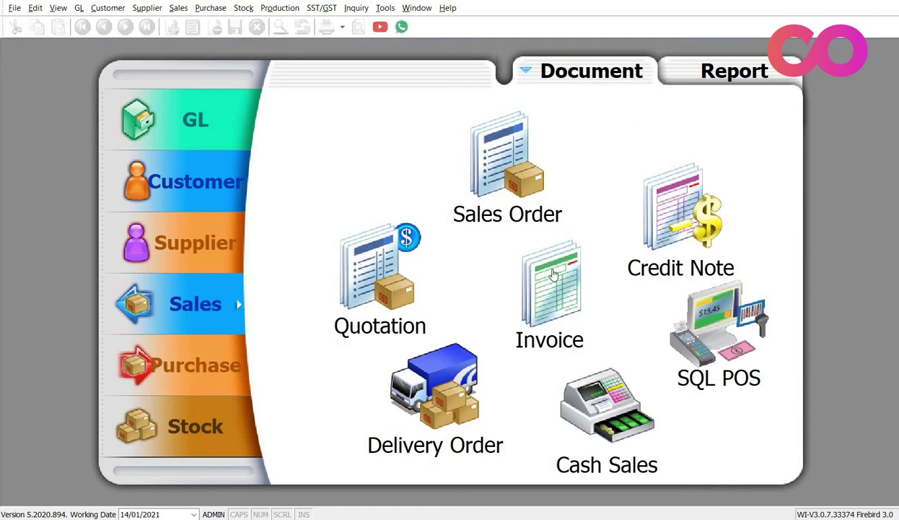
Run a Serial Number Inquiry for SN0033 and widen the inquiry window to examine its transactions.
{"action": "left_click", "coordinate": [357, 9]}
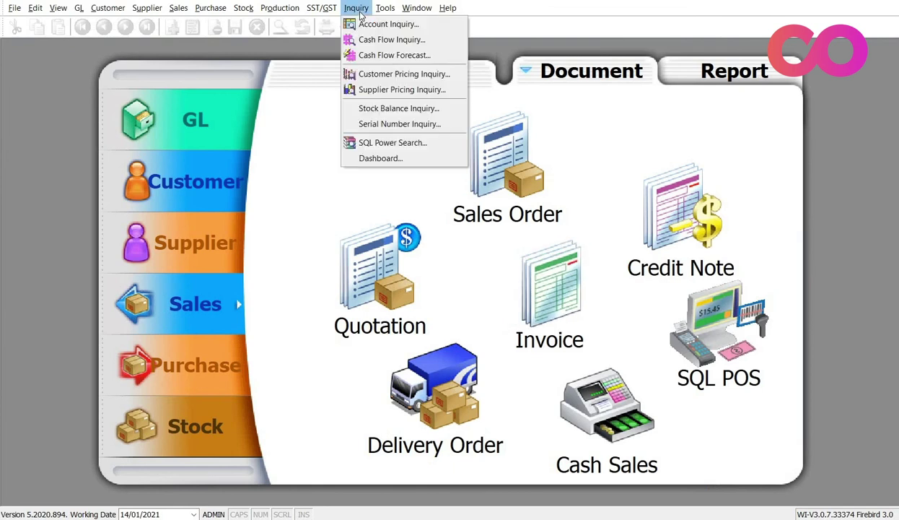
{"action": "left_click", "coordinate": [412, 124]}
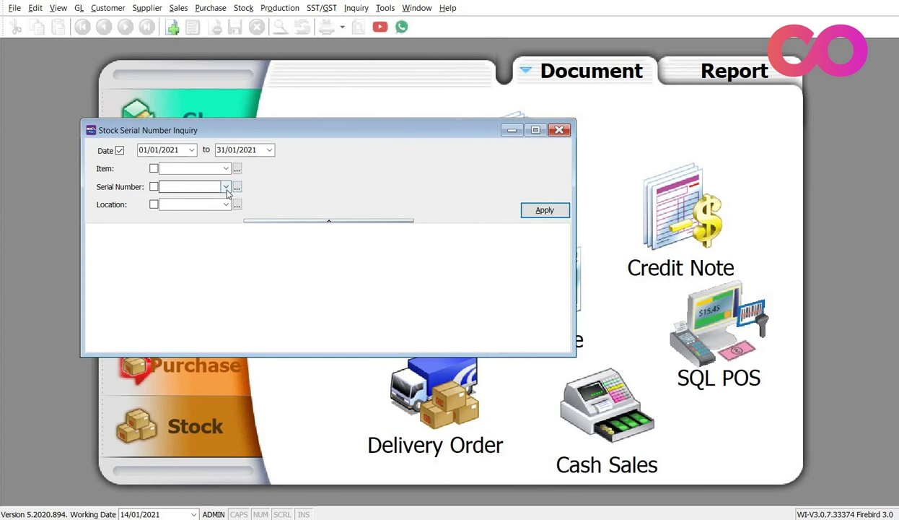
{"action": "left_click", "coordinate": [225, 186]}
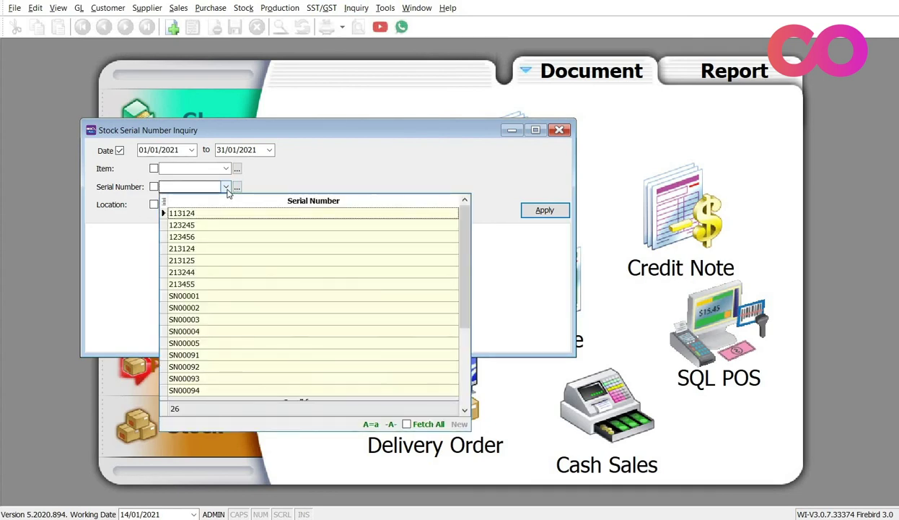
{"action": "type", "text": "sn"}
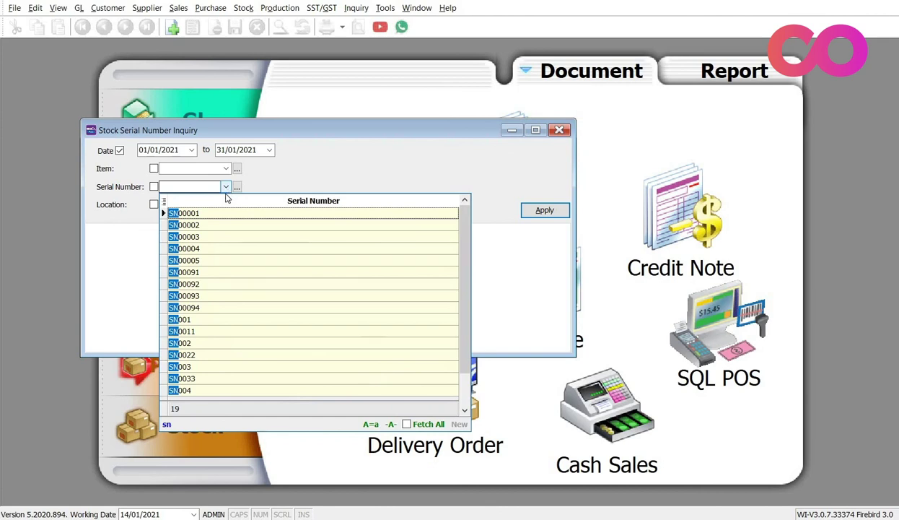
{"action": "type", "text": "00"}
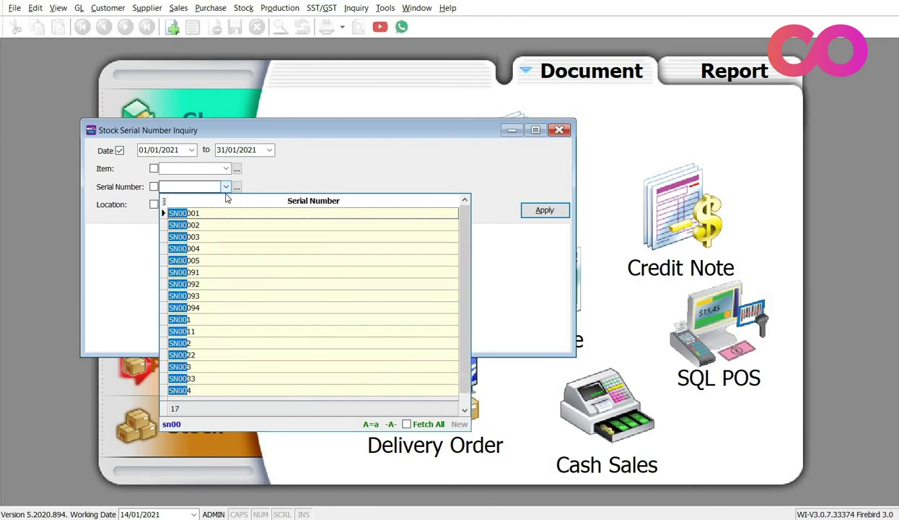
{"action": "type", "text": "33"}
{"action": "key", "text": "Return"}
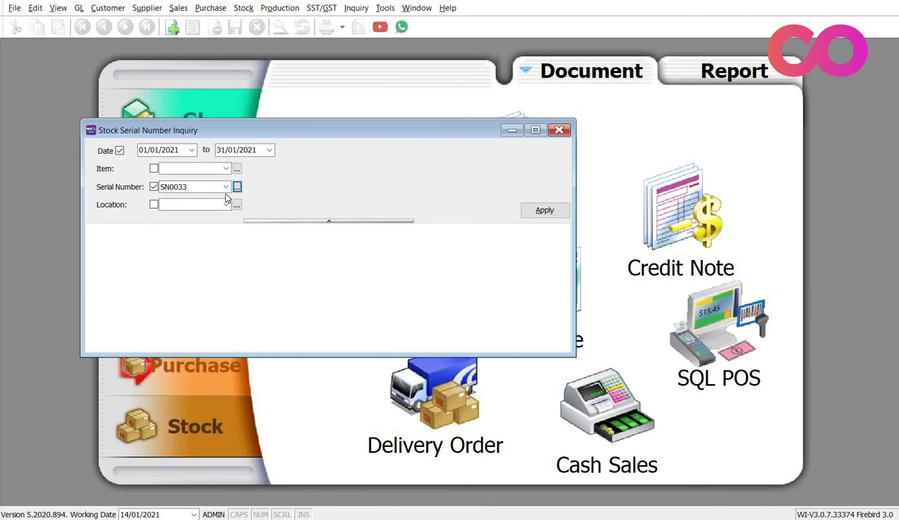
{"action": "left_click", "coordinate": [554, 210]}
{"action": "left_click", "coordinate": [556, 211]}
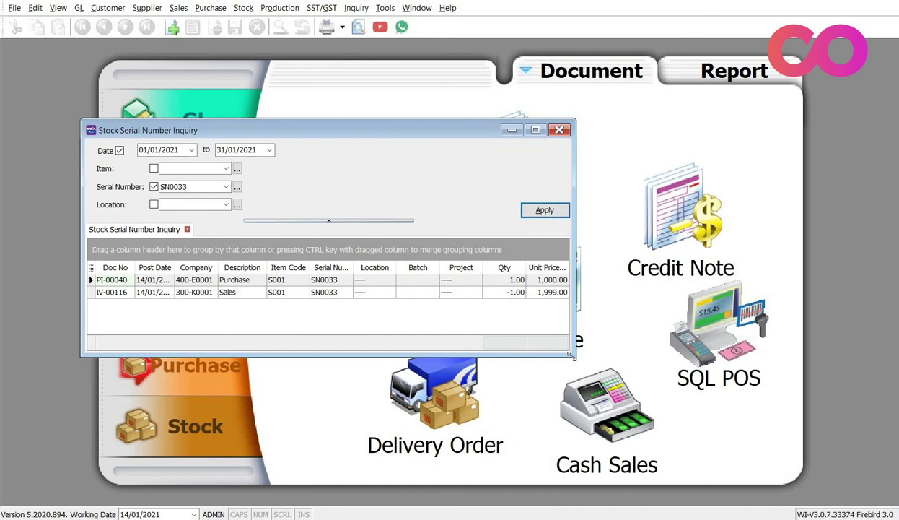
{"action": "left_click_drag", "start_coordinate": [571, 355], "coordinate": [704, 418]}
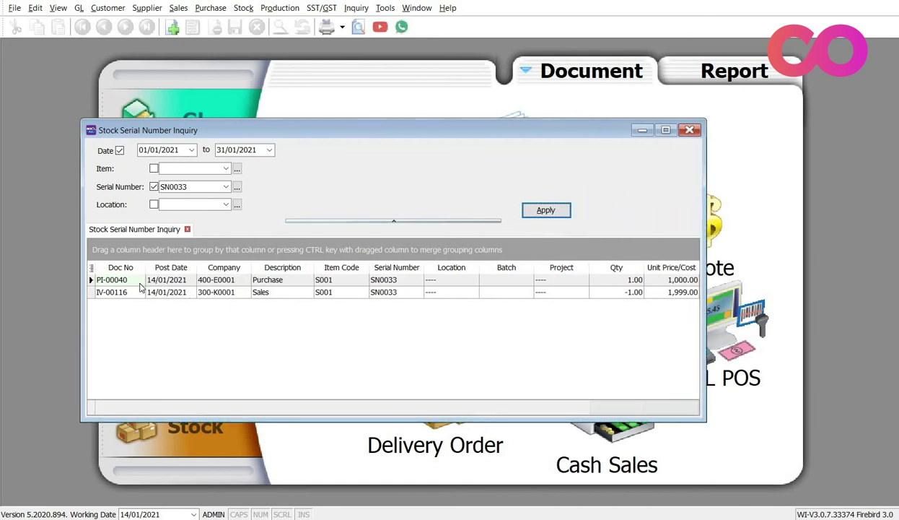